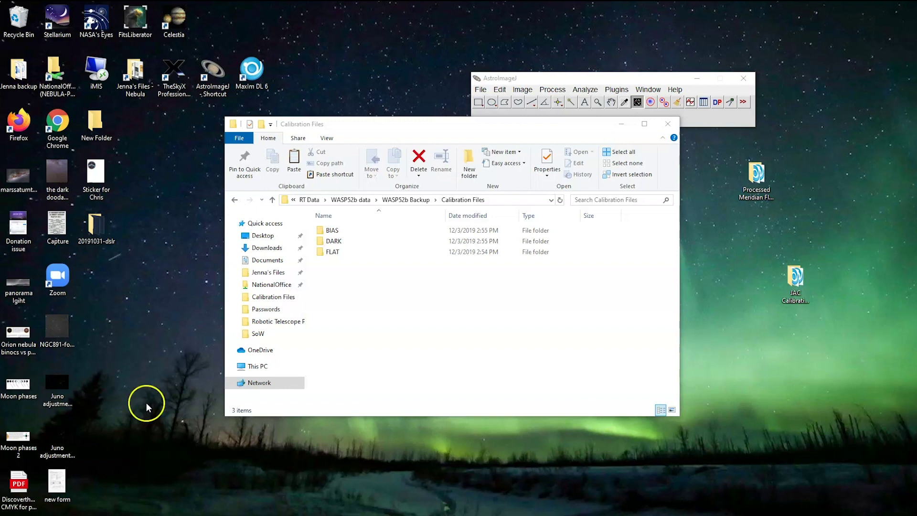
Examine the raw calibration frames in the BIAS and DARK folders of Calibration Files
{"action": "left_click", "coordinate": [272, 200]}
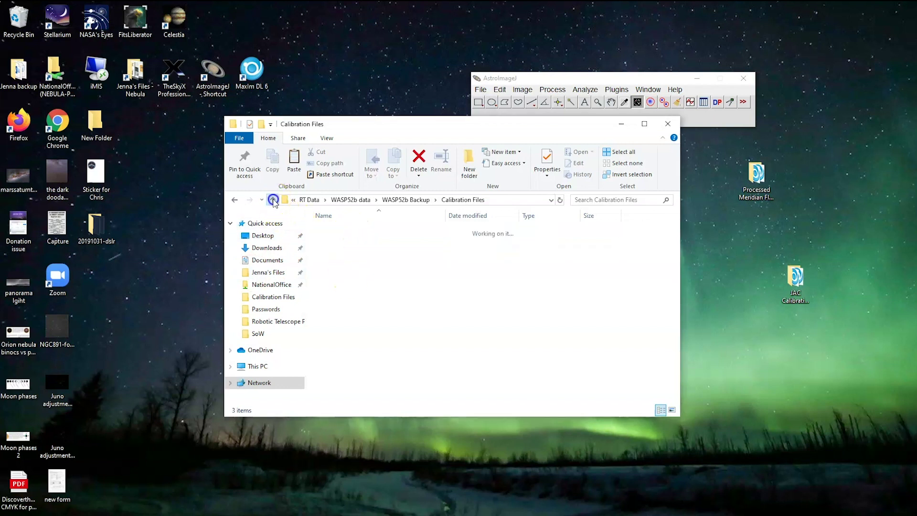
{"action": "double_click", "coordinate": [343, 231]}
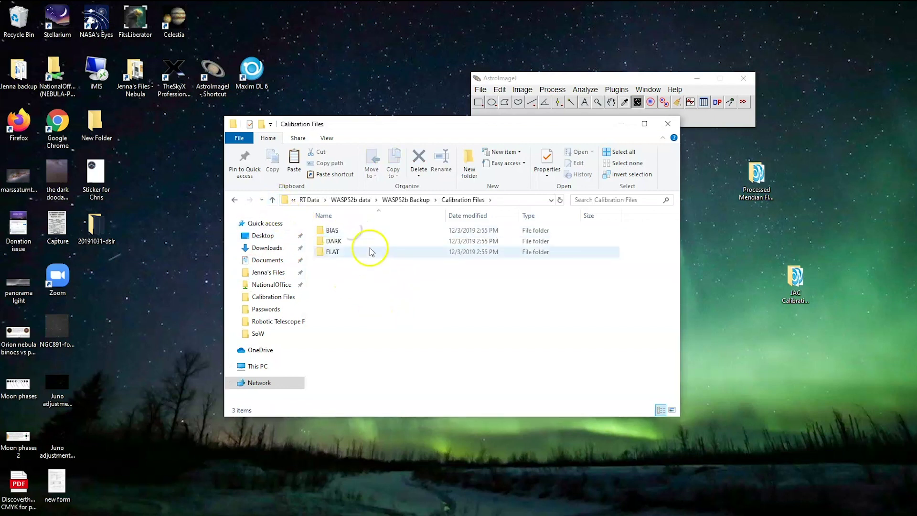
{"action": "double_click", "coordinate": [333, 231]}
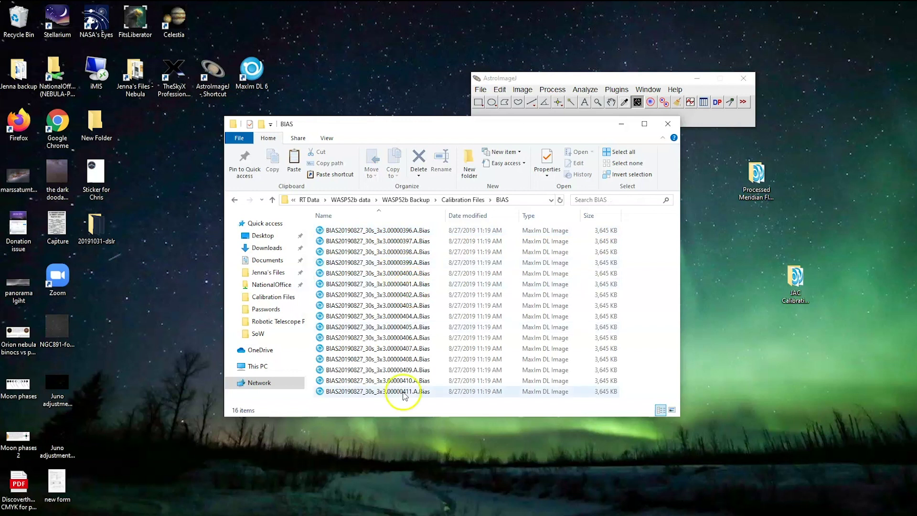
{"action": "left_click", "coordinate": [272, 200]}
{"action": "double_click", "coordinate": [335, 241]}
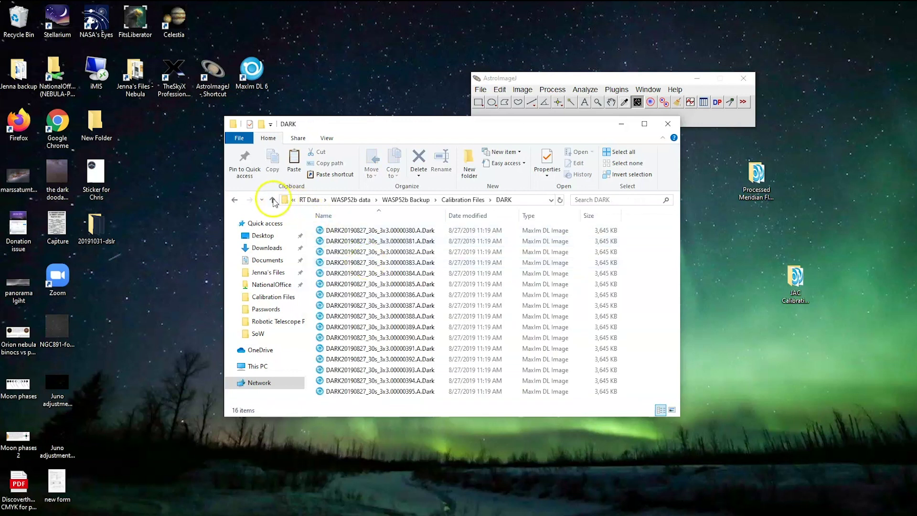
{"action": "left_click", "coordinate": [274, 200]}
{"action": "left_click", "coordinate": [361, 230]}
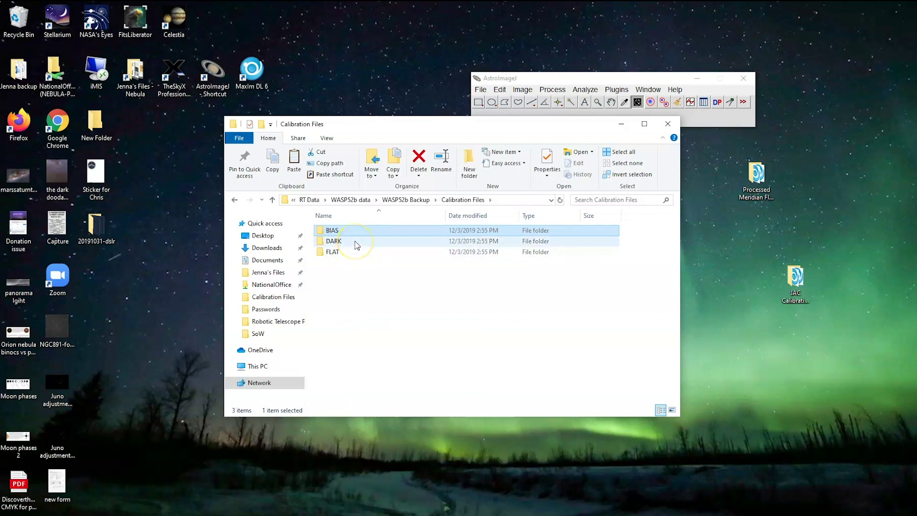
{"action": "double_click", "coordinate": [364, 241]}
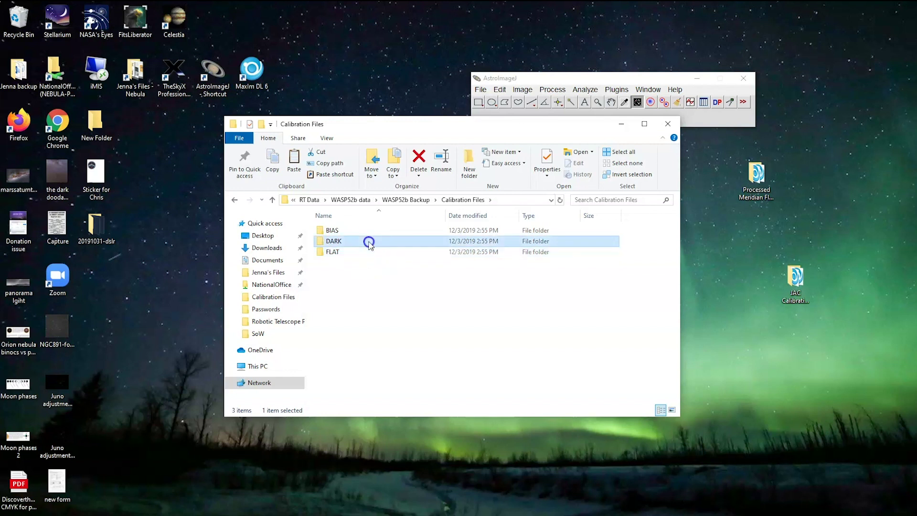
{"action": "left_click", "coordinate": [273, 200]}
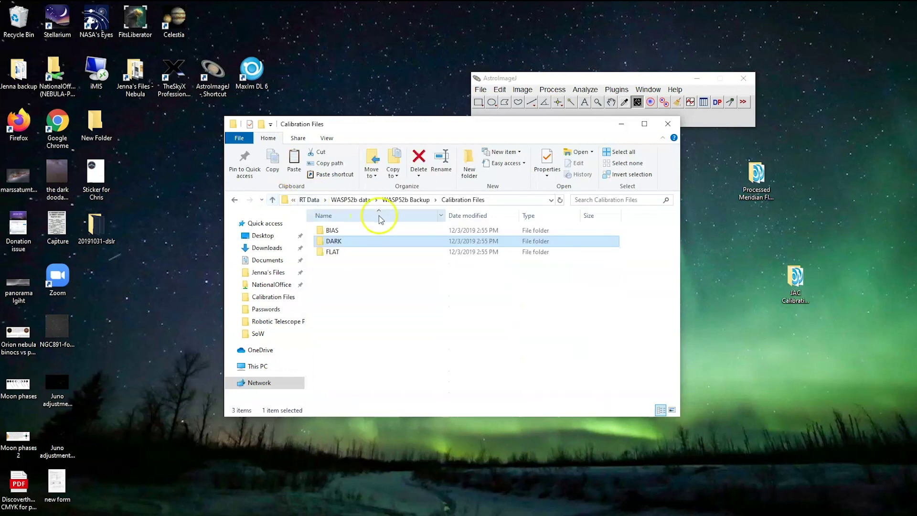
Look through the flat frames in the FLAT folder and return to the Calibration Files folder
{"action": "left_click", "coordinate": [358, 230]}
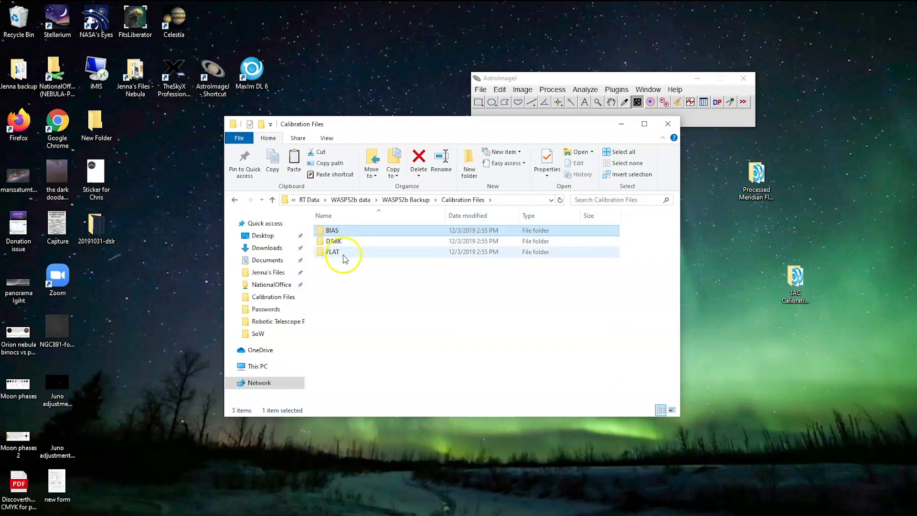
{"action": "mouse_move", "coordinate": [344, 256]}
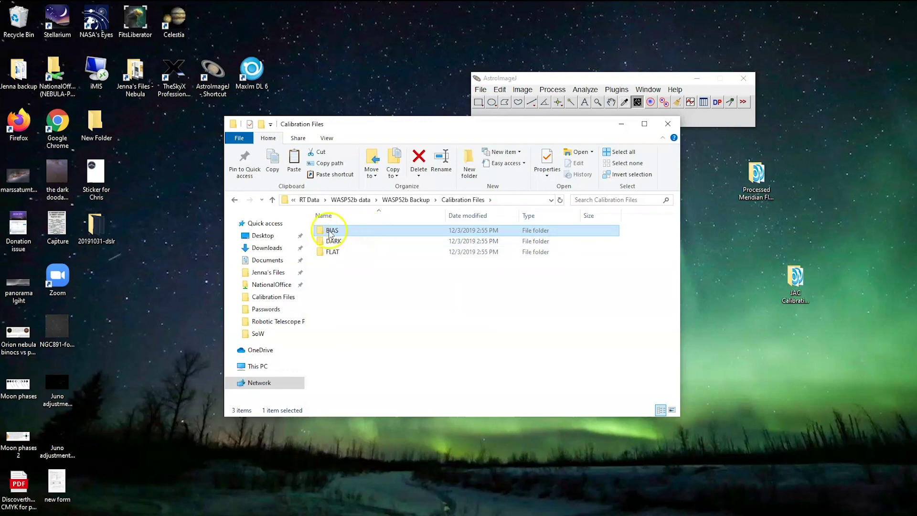
{"action": "mouse_move", "coordinate": [329, 234]}
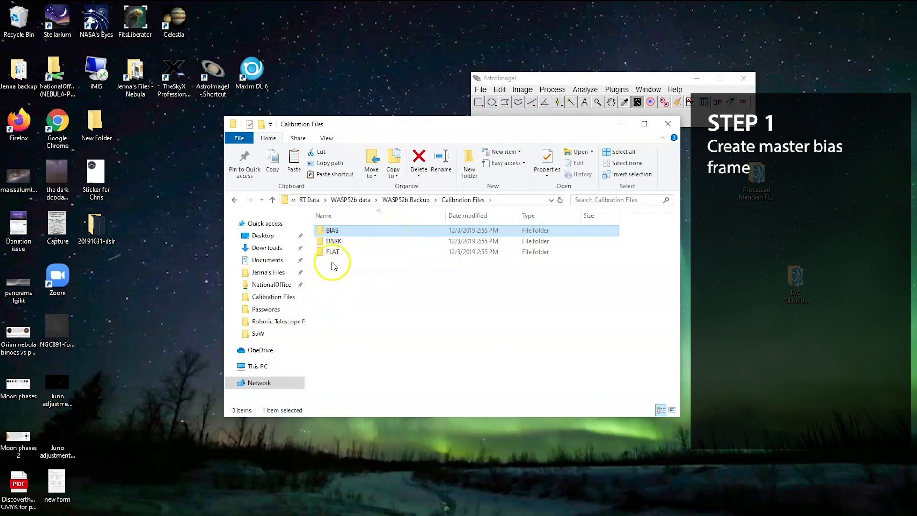
{"action": "double_click", "coordinate": [333, 253]}
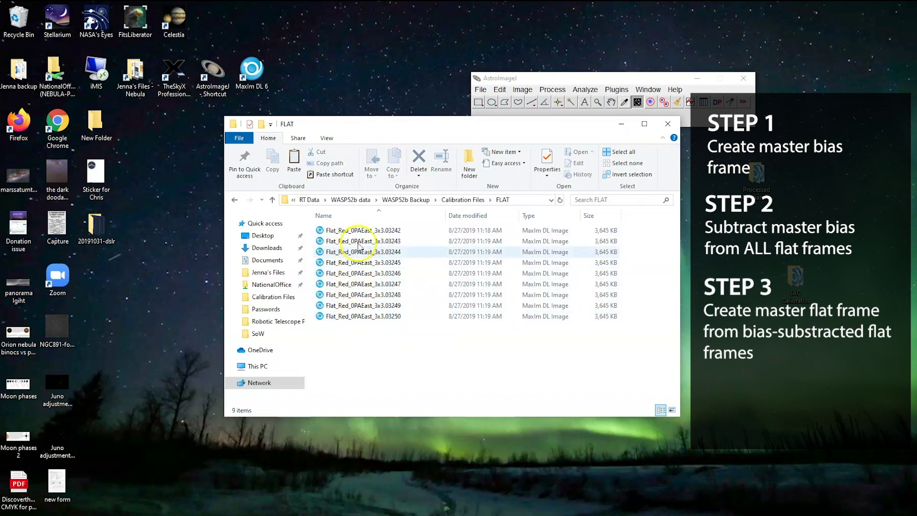
{"action": "left_click", "coordinate": [273, 201]}
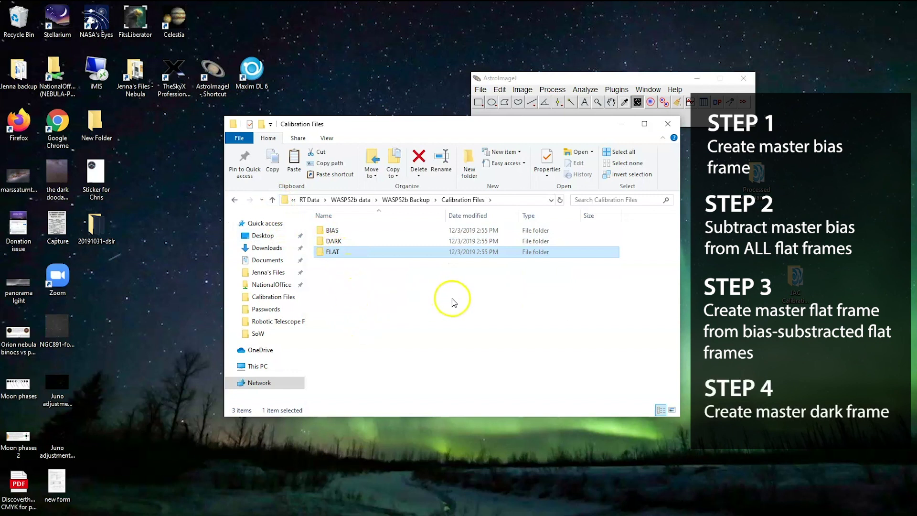
{"action": "mouse_move", "coordinate": [368, 246]}
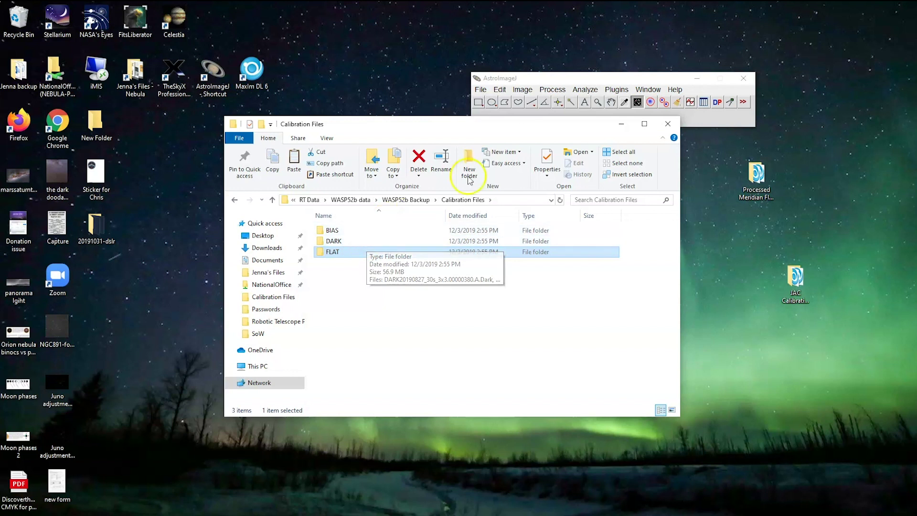
Switch to AstroImageJ and import the BIAS folder's frames as an image sequence with the default sequence options
{"action": "left_click", "coordinate": [475, 103]}
{"action": "left_click", "coordinate": [481, 89]}
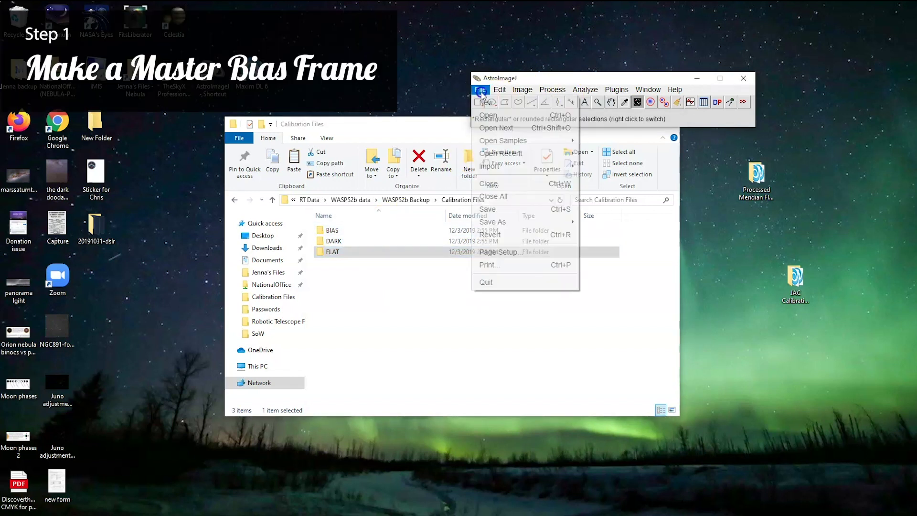
{"action": "mouse_move", "coordinate": [503, 170]}
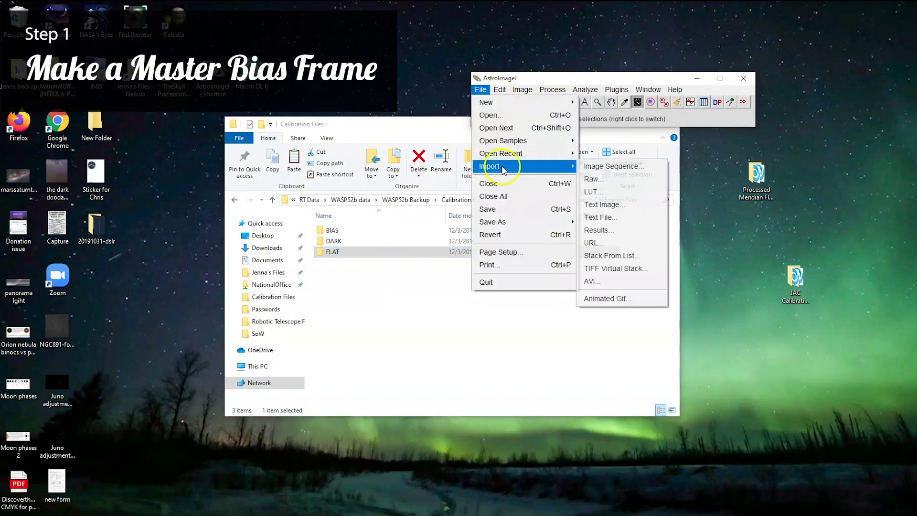
{"action": "left_click", "coordinate": [603, 167]}
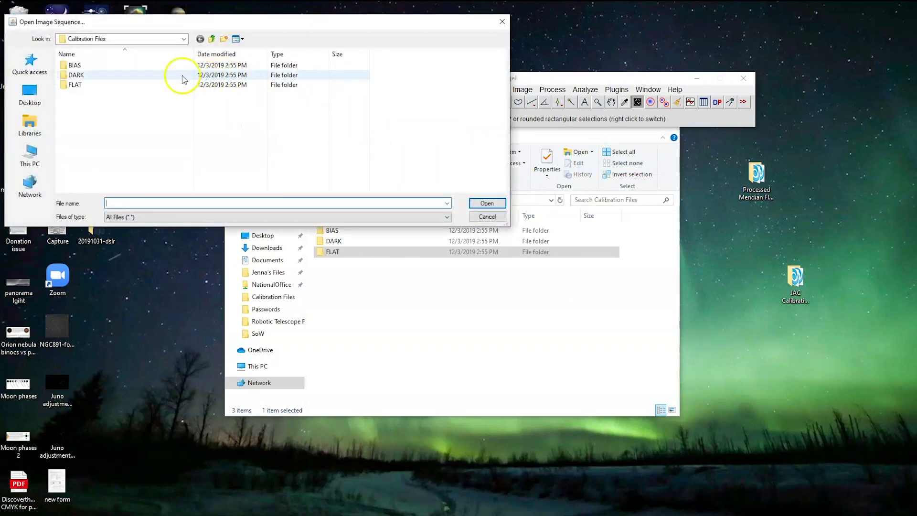
{"action": "double_click", "coordinate": [116, 66]}
{"action": "left_click", "coordinate": [119, 65]}
{"action": "left_click", "coordinate": [488, 203]}
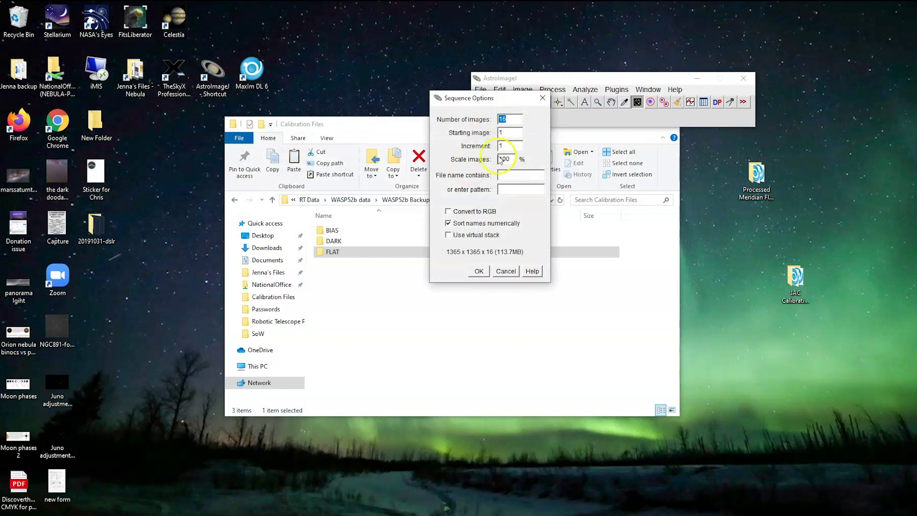
{"action": "left_click", "coordinate": [479, 271]}
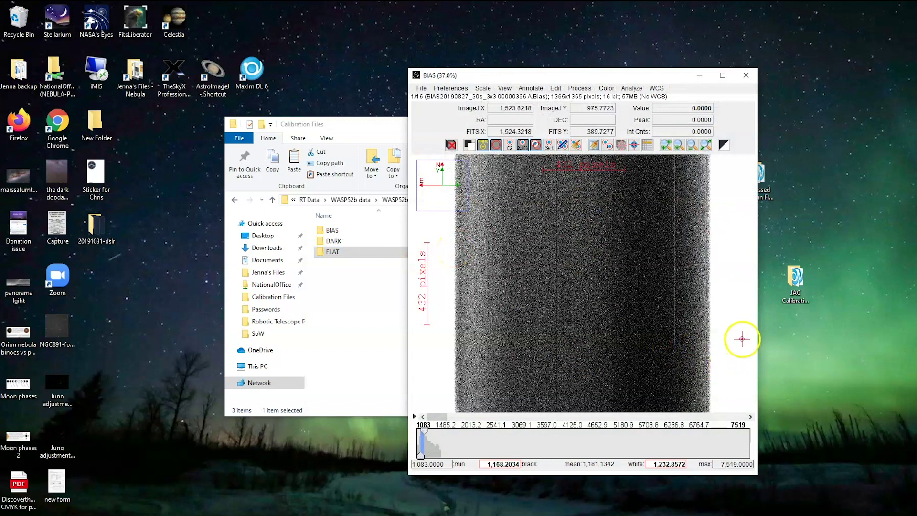
Open the Data reduction facility from the bias stack and have the master bias build enabled in CCD Data Processor
{"action": "left_click", "coordinate": [582, 89]}
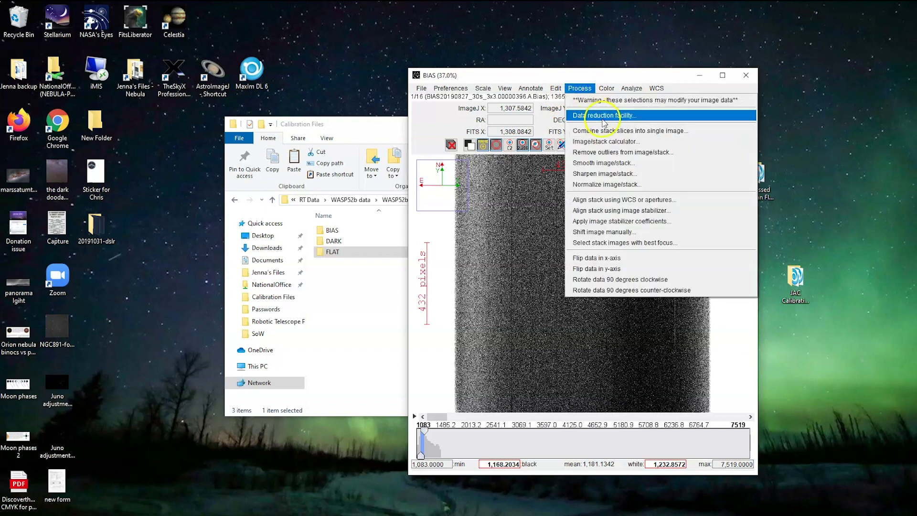
{"action": "left_click", "coordinate": [602, 116]}
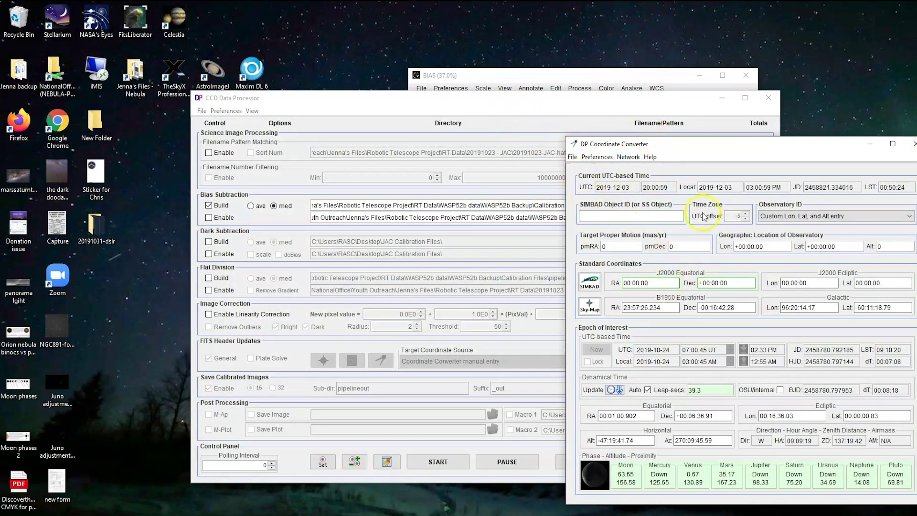
{"action": "left_click", "coordinate": [612, 101]}
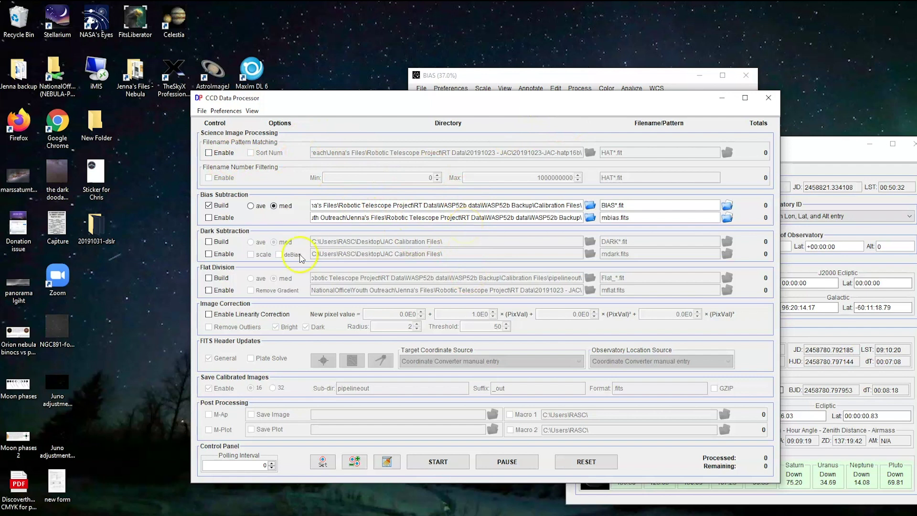
{"action": "left_click", "coordinate": [208, 206]}
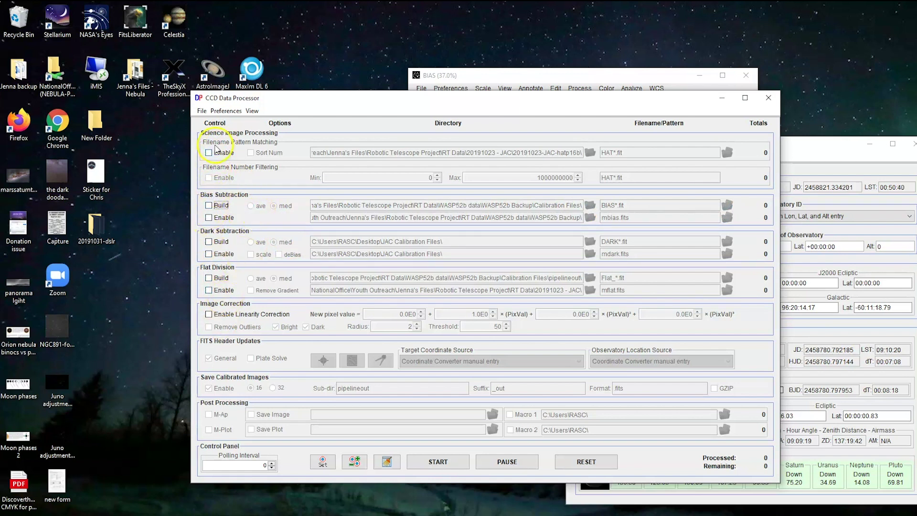
{"action": "left_click", "coordinate": [208, 206]}
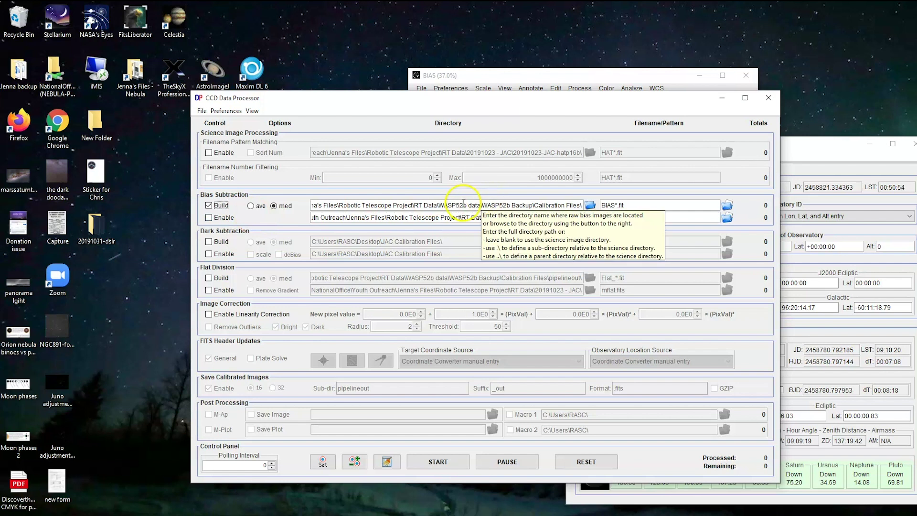
Set the raw bias directory to the BIAS folder inside WASP52b Backup\Calibration Files
{"action": "left_click", "coordinate": [491, 206]}
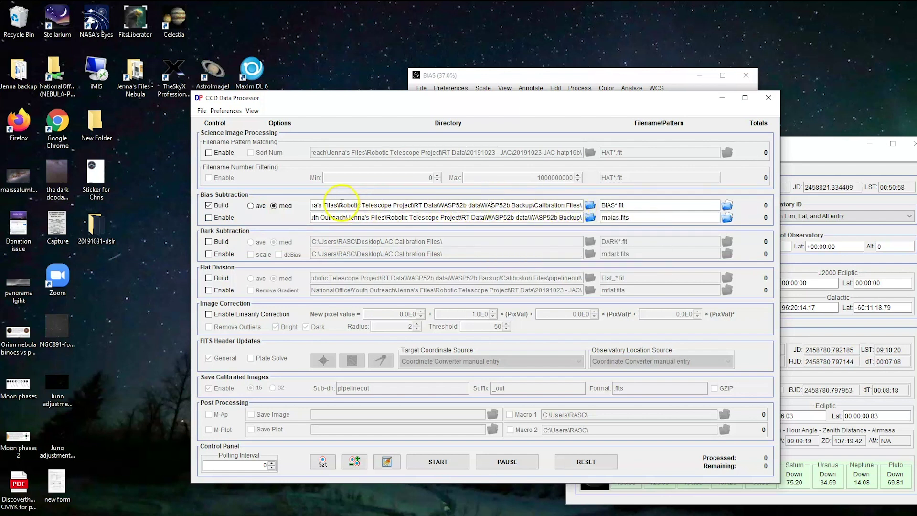
{"action": "left_click", "coordinate": [591, 205]}
{"action": "double_click", "coordinate": [438, 196]}
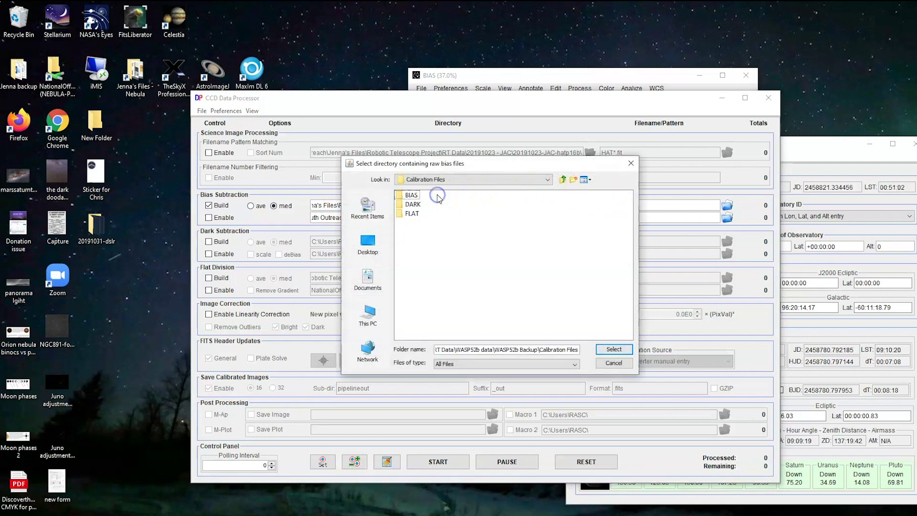
{"action": "double_click", "coordinate": [412, 195]}
{"action": "left_click", "coordinate": [615, 350]}
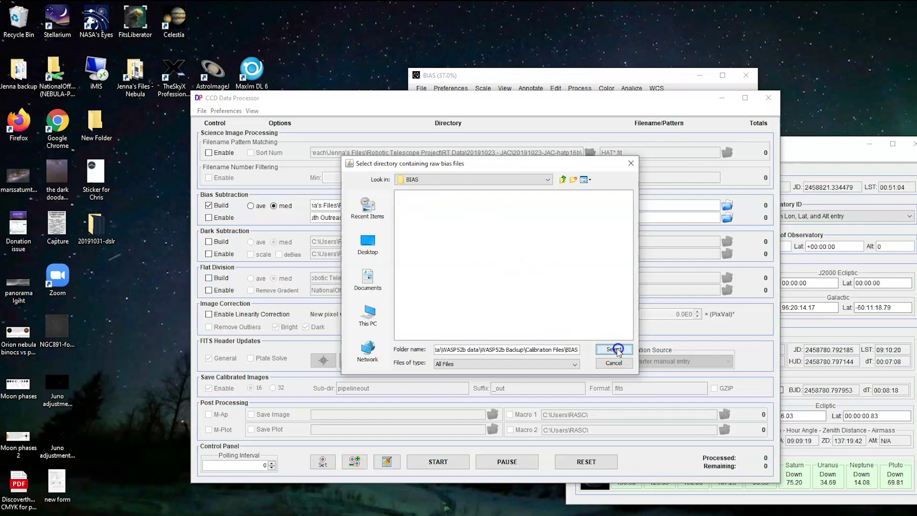
Check the naming of the files in the BIAS folder and set the raw bias filename pattern to BIAS*.fit
{"action": "left_click_drag", "start_coordinate": [617, 206], "coordinate": [582, 204]}
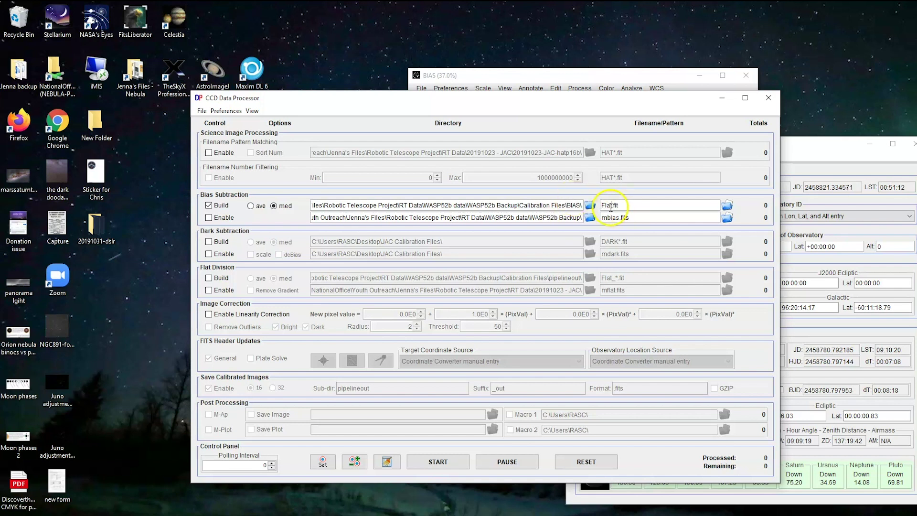
{"action": "left_click", "coordinate": [351, 253]}
{"action": "double_click", "coordinate": [352, 252]}
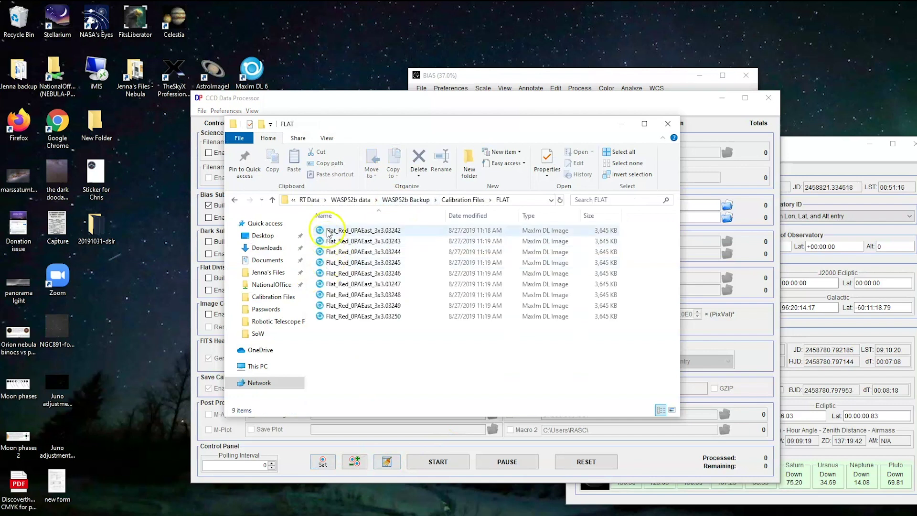
{"action": "left_click", "coordinate": [274, 200]}
{"action": "double_click", "coordinate": [328, 231]}
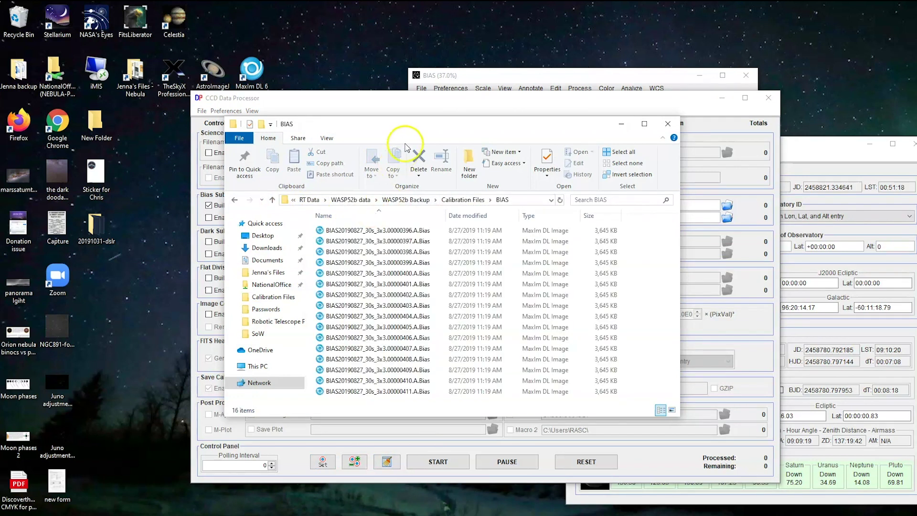
{"action": "left_click_drag", "start_coordinate": [418, 139], "coordinate": [252, 141]}
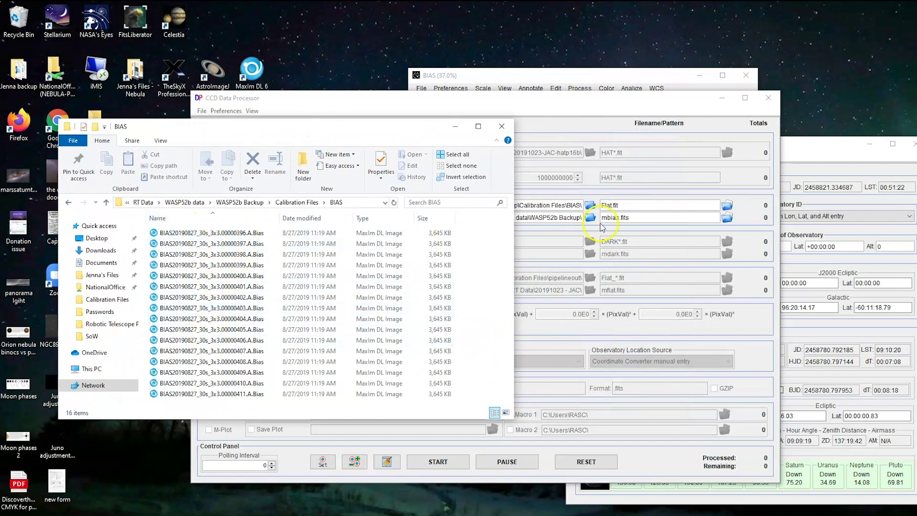
{"action": "left_click", "coordinate": [612, 206]}
{"action": "key", "text": "BackSpace"}
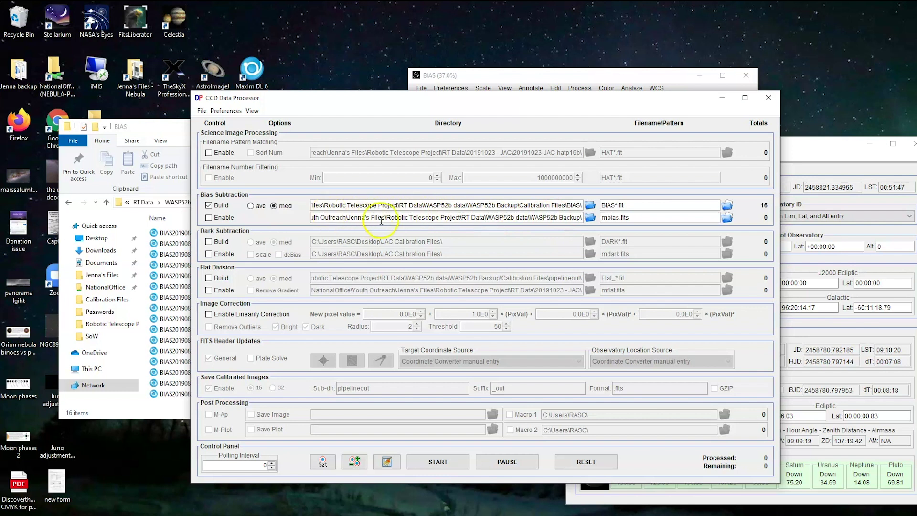
Set the master bias directory to the Calibration Files folder inside WASP52b Backup
{"action": "left_click", "coordinate": [590, 217]}
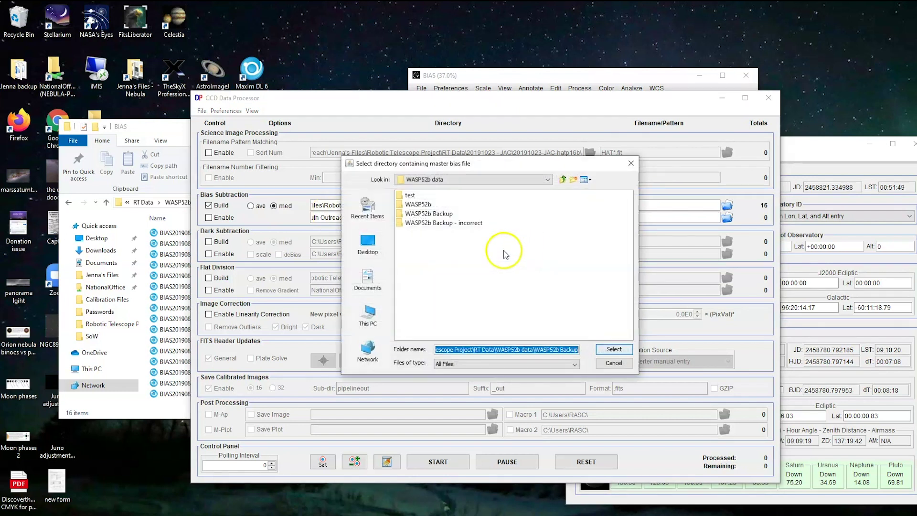
{"action": "double_click", "coordinate": [425, 204]}
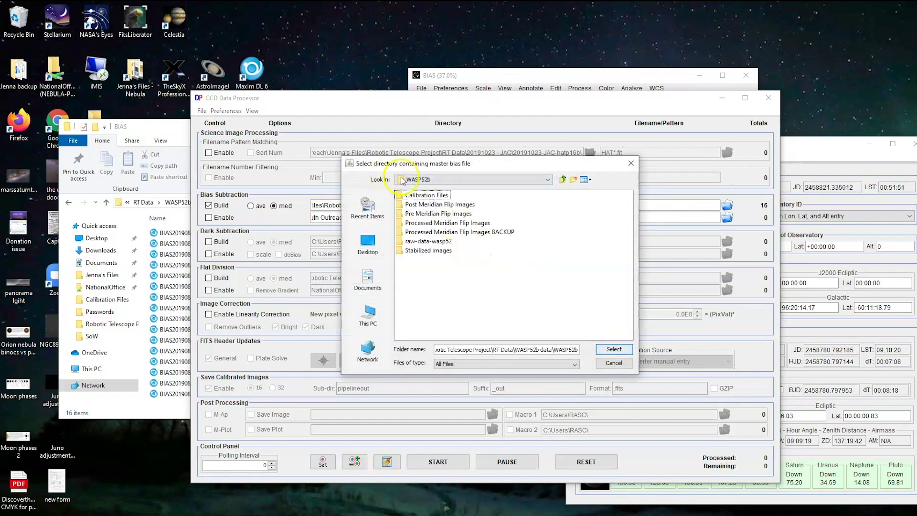
{"action": "left_click", "coordinate": [563, 179]}
{"action": "double_click", "coordinate": [443, 214]}
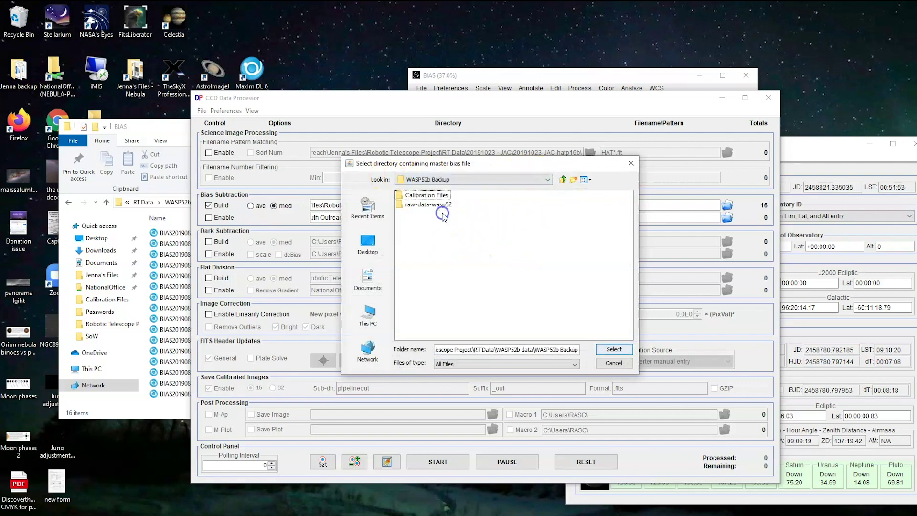
{"action": "double_click", "coordinate": [435, 196]}
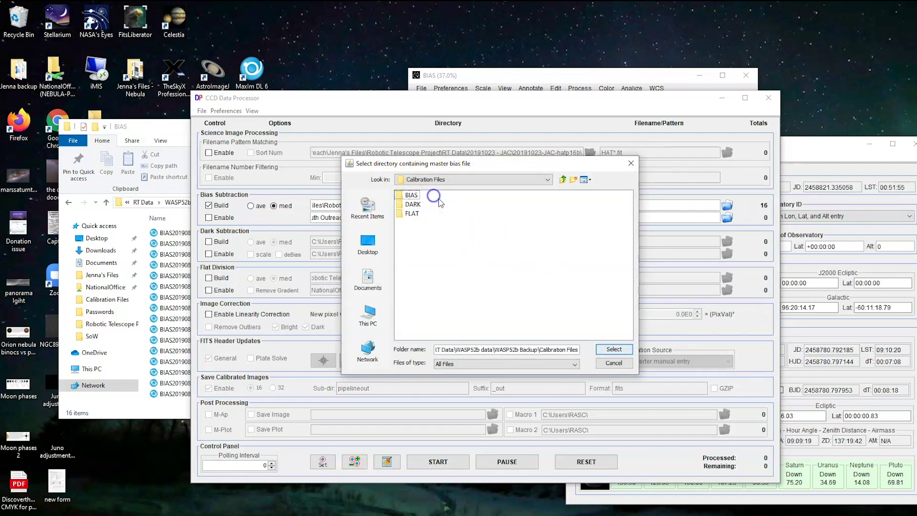
{"action": "left_click", "coordinate": [613, 350]}
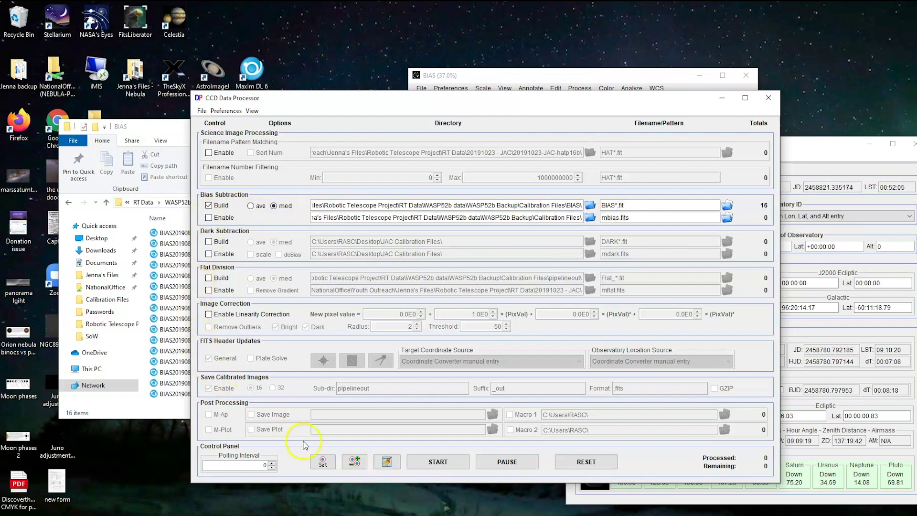
Run the median master bias build, then close the log, the CCD Data Processor and the BIAS image stack
{"action": "left_click", "coordinate": [425, 464]}
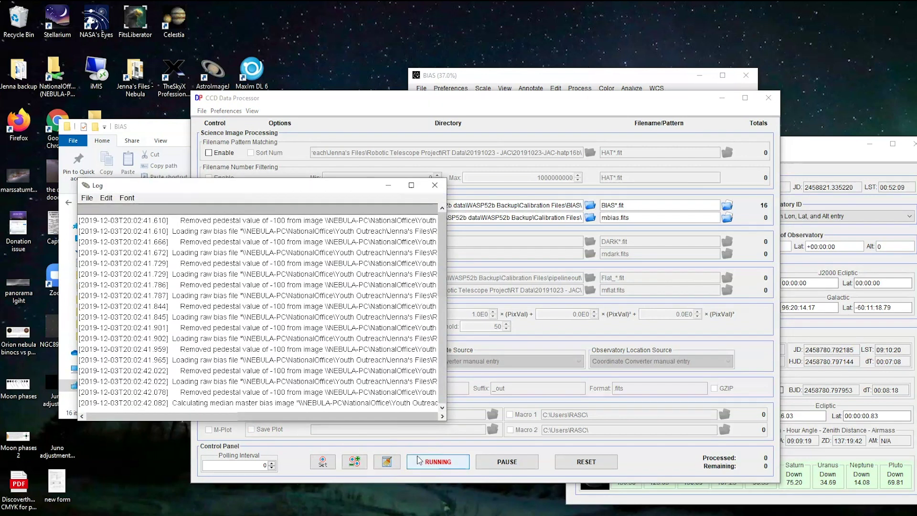
{"action": "left_click", "coordinate": [432, 186]}
{"action": "left_click", "coordinate": [768, 99]}
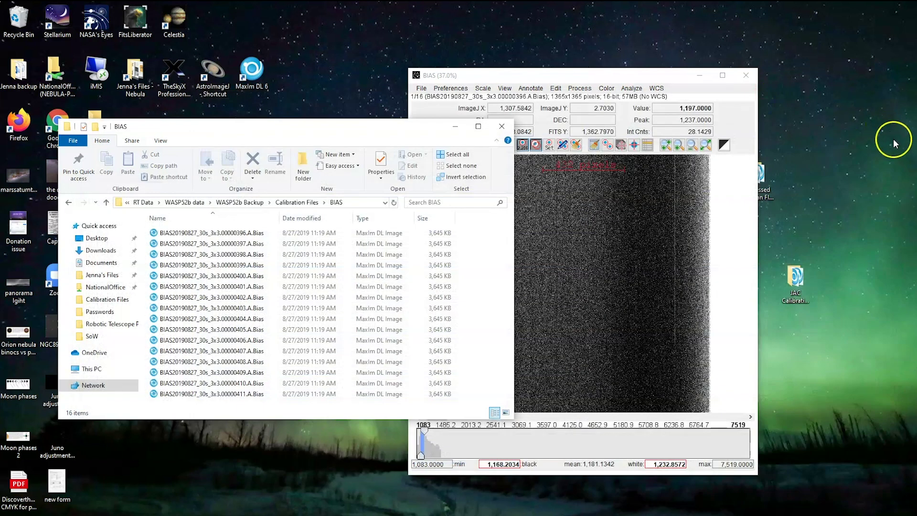
{"action": "left_click", "coordinate": [754, 75]}
Open the mbias file from the Calibration Files folder as an image
{"action": "left_click", "coordinate": [481, 89]}
{"action": "left_click", "coordinate": [489, 116]}
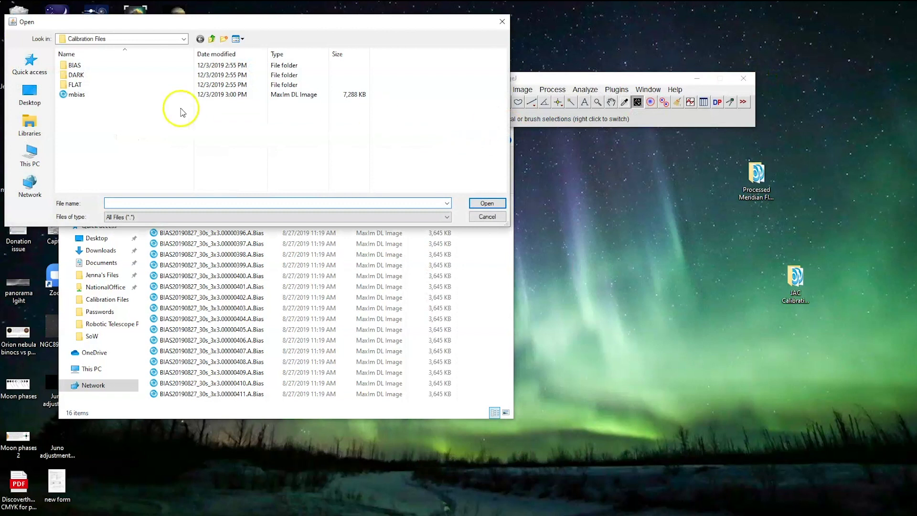
{"action": "left_click", "coordinate": [84, 94]}
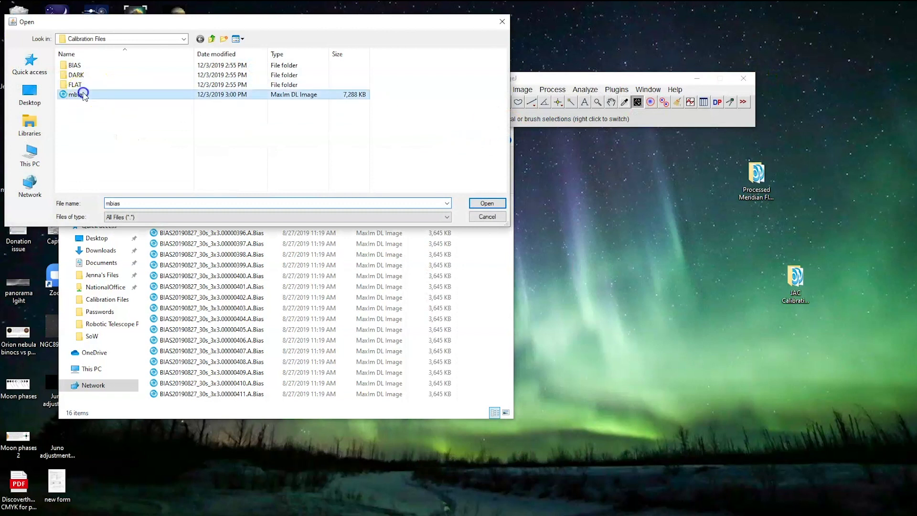
{"action": "left_click", "coordinate": [486, 203]}
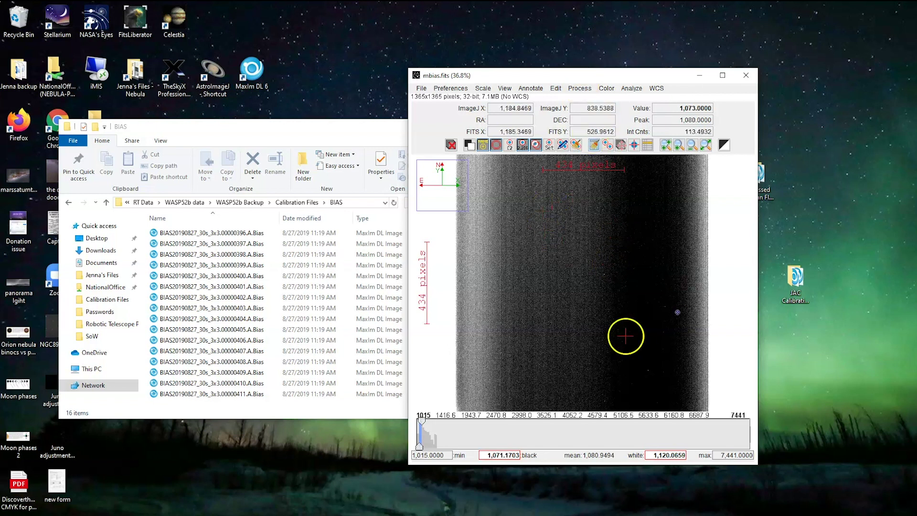
Reopen the Data reduction facility with master bias building off, and mbias.fits subtraction and science filename pattern matching enabled
{"action": "left_click", "coordinate": [580, 88]}
{"action": "left_click", "coordinate": [598, 122]}
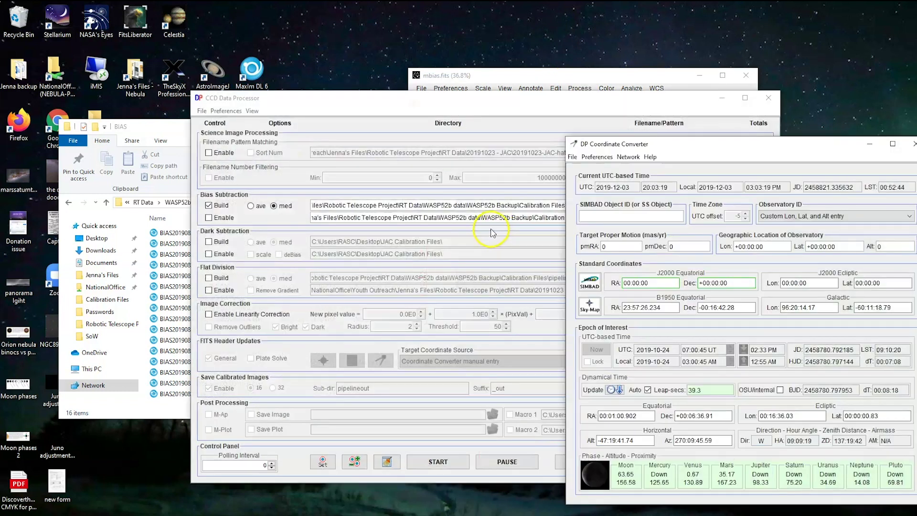
{"action": "left_click", "coordinate": [218, 206]}
{"action": "left_click", "coordinate": [208, 218]}
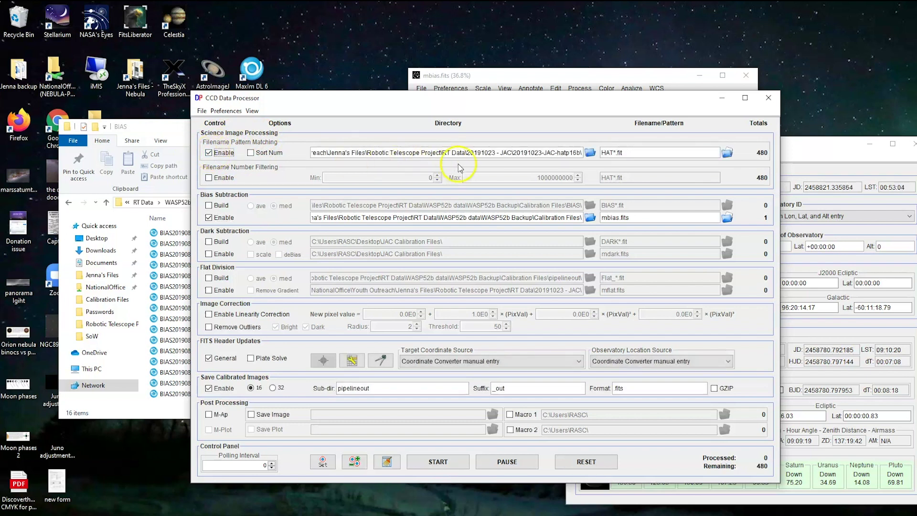
Set the science image directory to WASP52b Backup\Calibration Files\FLAT and the filename pattern to Flat*.fit
{"action": "left_click", "coordinate": [587, 156]}
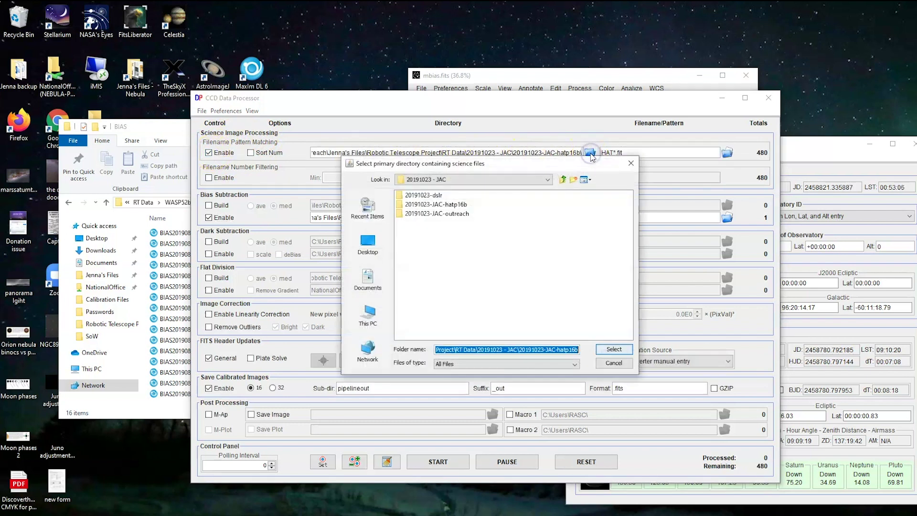
{"action": "left_click", "coordinate": [562, 180]}
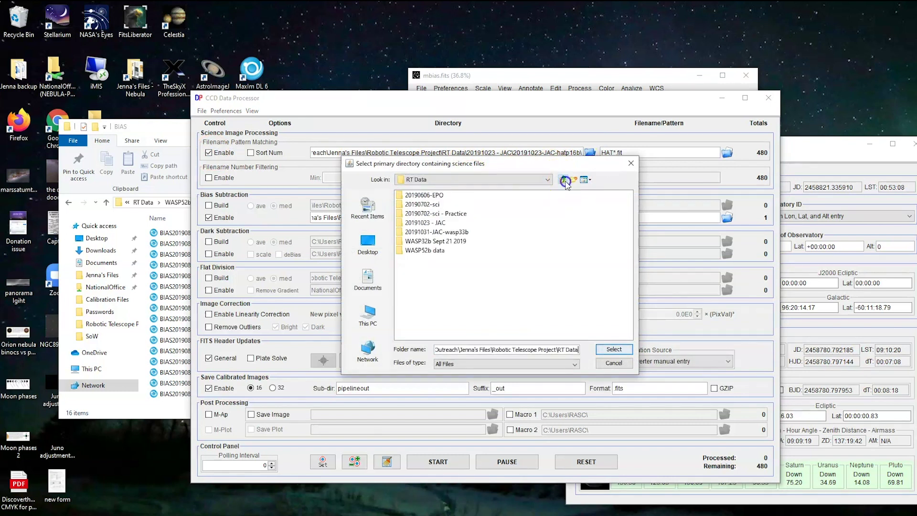
{"action": "double_click", "coordinate": [434, 251]}
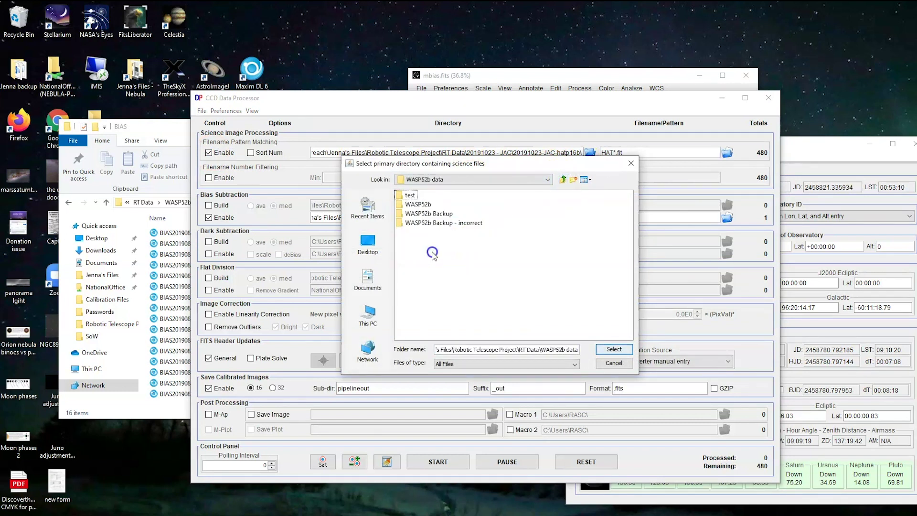
{"action": "left_click", "coordinate": [429, 213]}
{"action": "double_click", "coordinate": [429, 214]}
{"action": "double_click", "coordinate": [420, 196]}
{"action": "left_click", "coordinate": [417, 215]}
{"action": "double_click", "coordinate": [417, 215]}
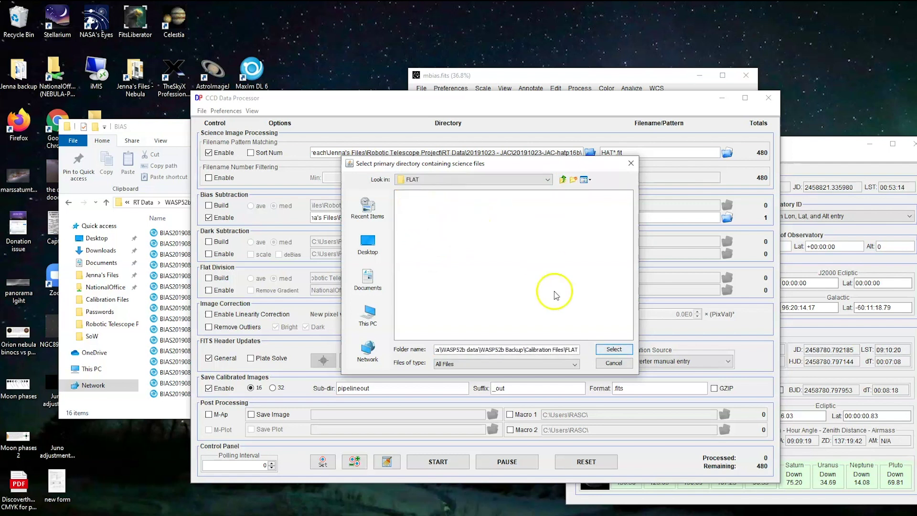
{"action": "left_click", "coordinate": [614, 349]}
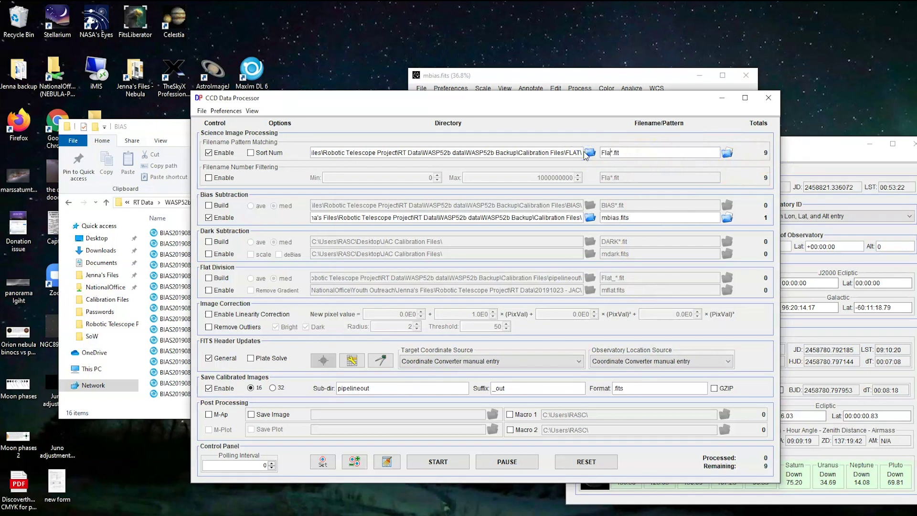
Check how the files in the FLAT folder are named in File Explorer, then return to the CCD Data Processor
{"action": "left_click", "coordinate": [136, 127]}
{"action": "left_click", "coordinate": [106, 203]}
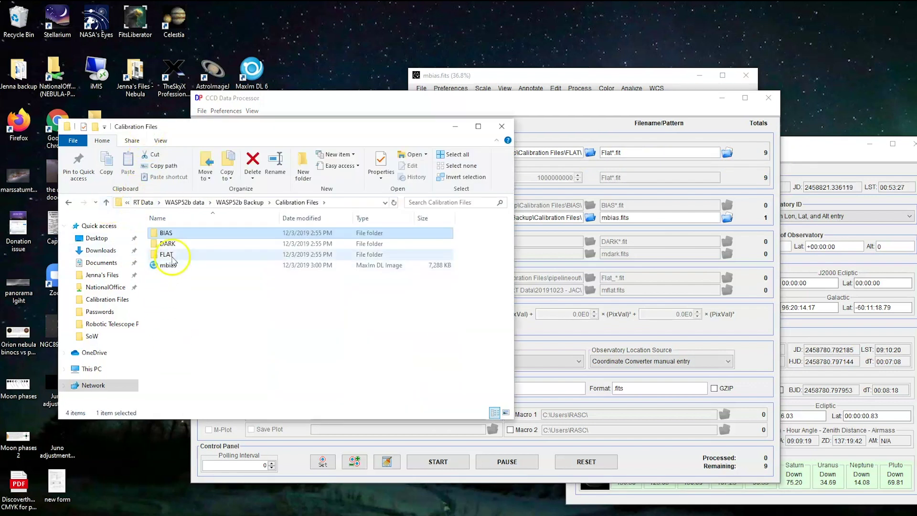
{"action": "double_click", "coordinate": [167, 261]}
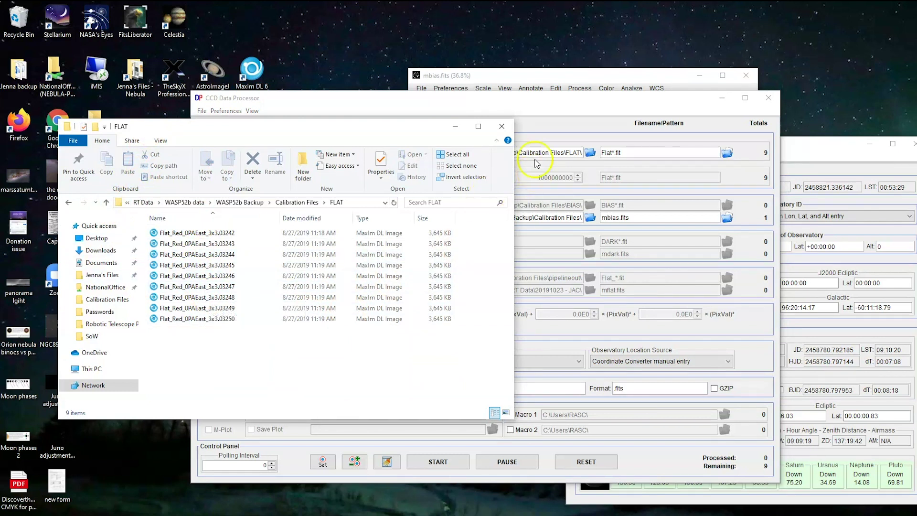
{"action": "left_click", "coordinate": [576, 117]}
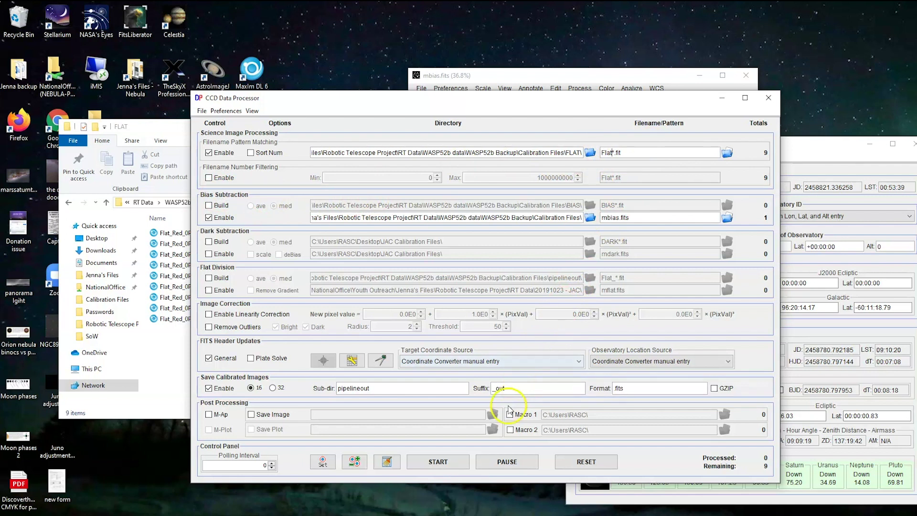
Run the bias subtraction on the raw flats, move the resulting flat image aside and bring the CCD Data Processor back to the front
{"action": "left_click", "coordinate": [440, 460]}
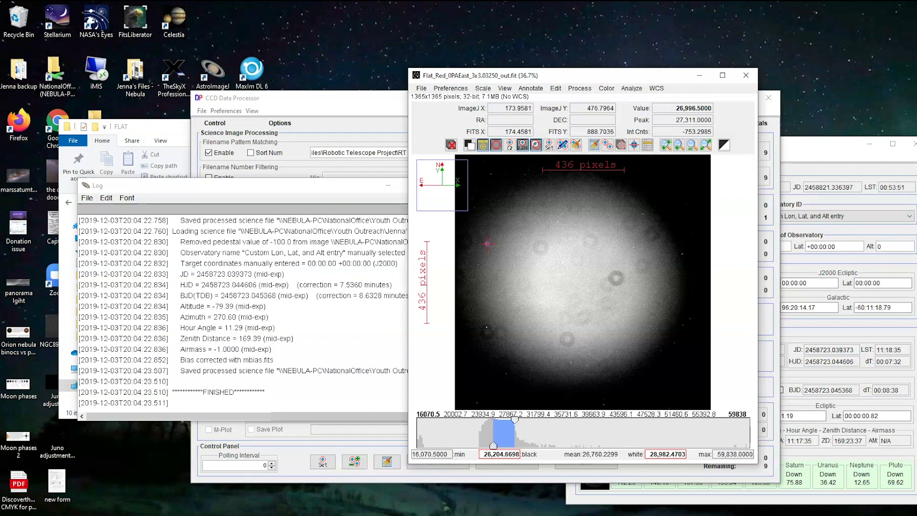
{"action": "left_click_drag", "start_coordinate": [653, 81], "coordinate": [691, 71]}
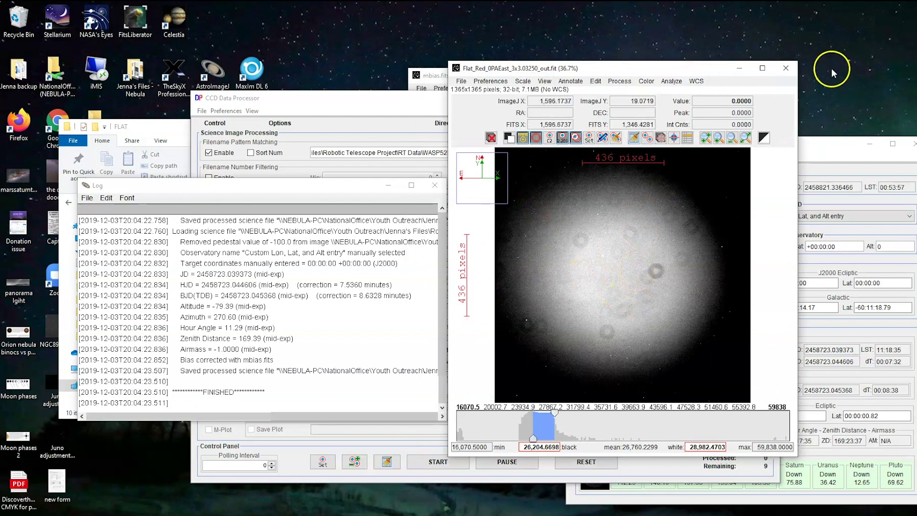
{"action": "left_click_drag", "start_coordinate": [692, 71], "coordinate": [338, 117]}
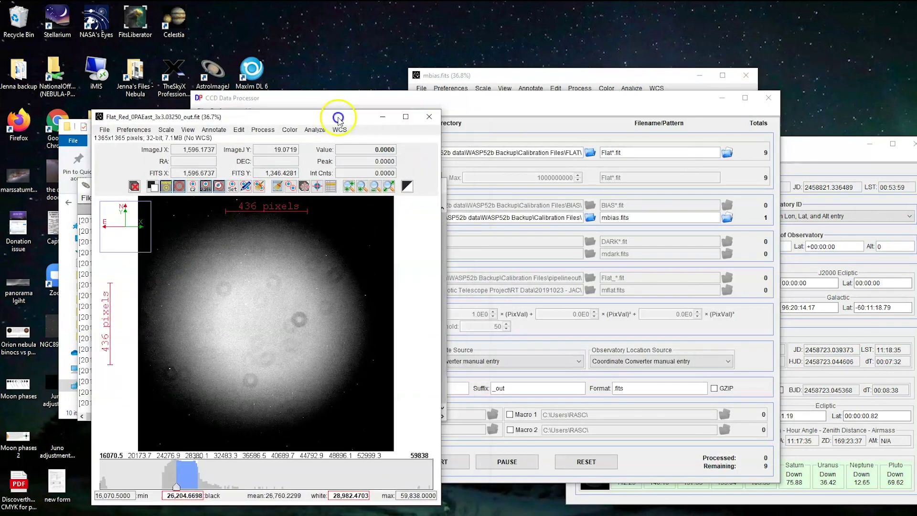
{"action": "left_click", "coordinate": [457, 135]}
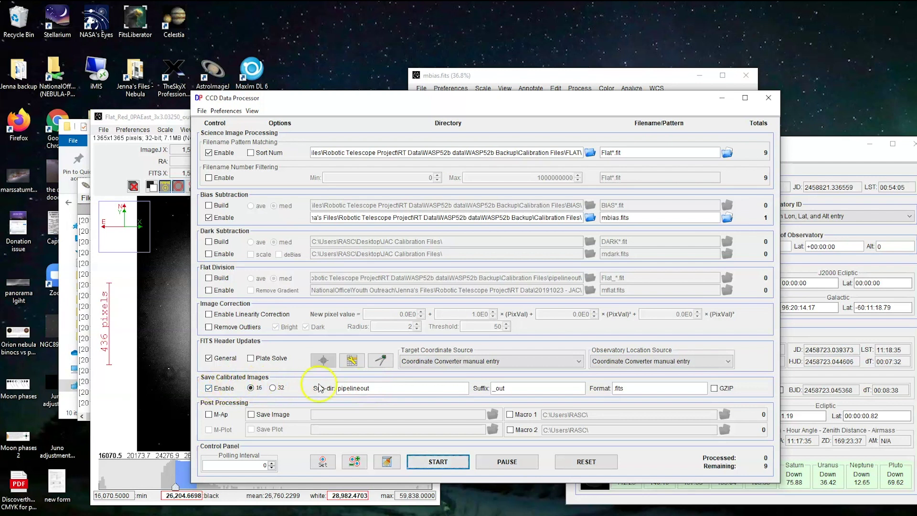
{"action": "left_click", "coordinate": [354, 388]}
Close the CCD Data Processor, the mbias and flat images, and the log
{"action": "left_click", "coordinate": [768, 97]}
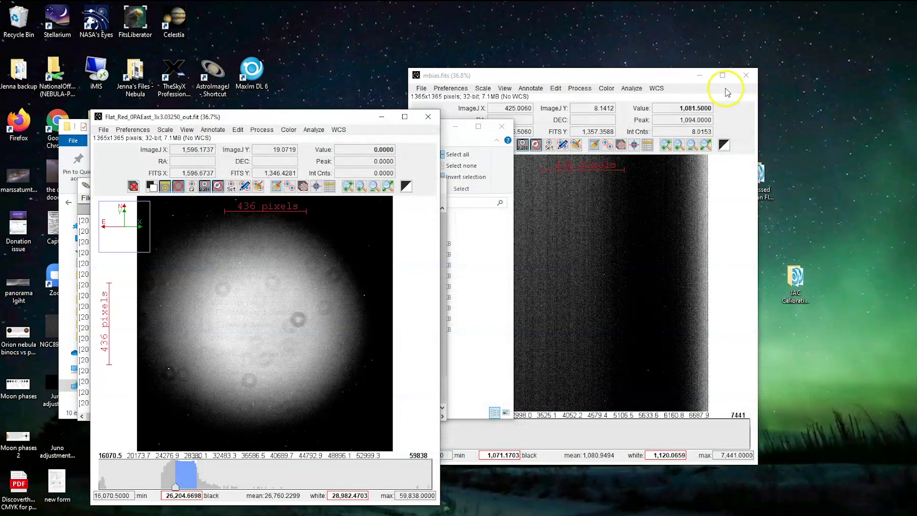
{"action": "left_click", "coordinate": [746, 75]}
{"action": "left_click", "coordinate": [428, 117]}
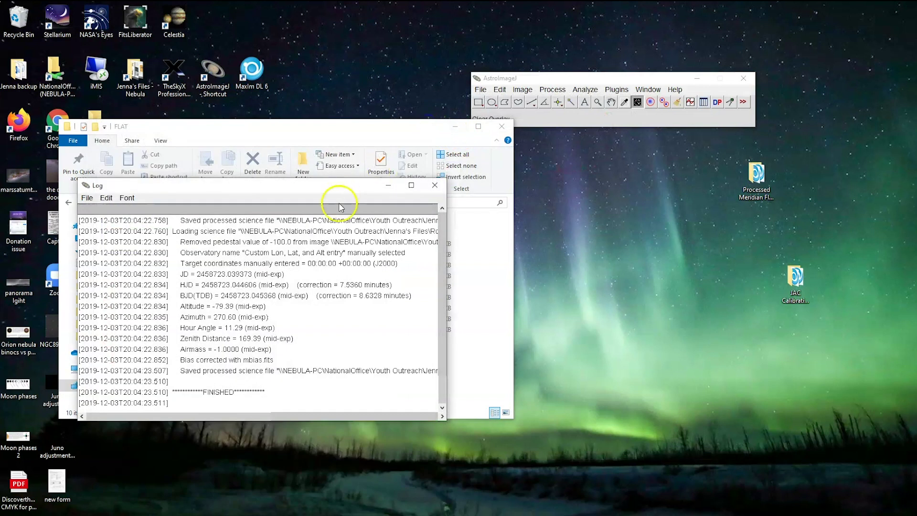
{"action": "left_click", "coordinate": [434, 185]}
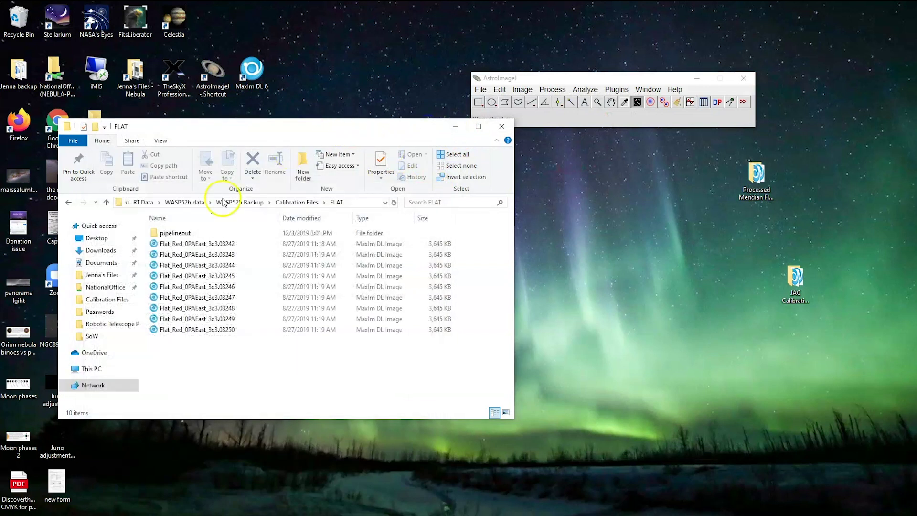
Locate the bias-corrected flats in the pipelineout folder inside FLAT in File Explorer
{"action": "left_click", "coordinate": [106, 202]}
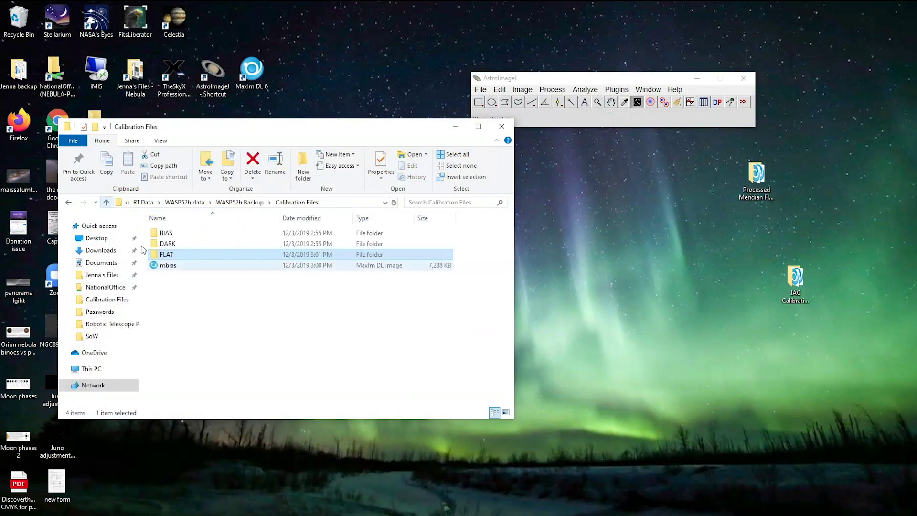
{"action": "left_click", "coordinate": [171, 259]}
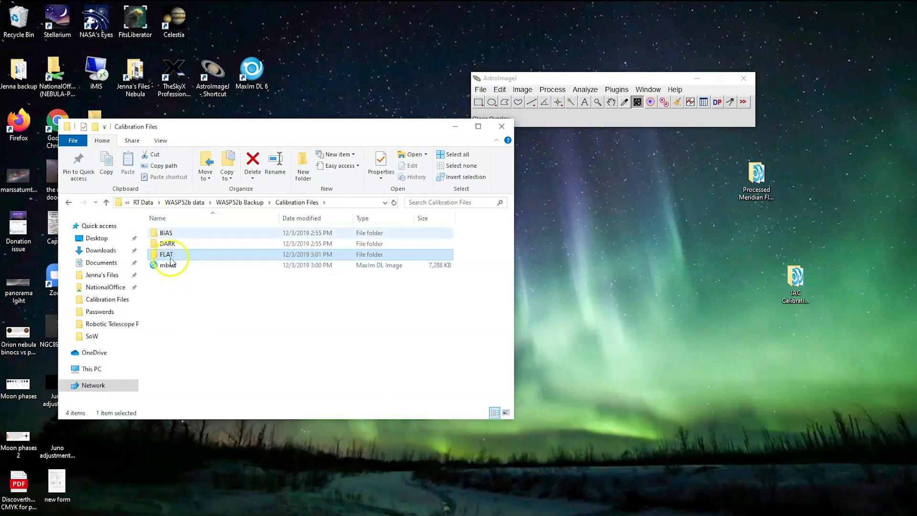
{"action": "double_click", "coordinate": [173, 255]}
{"action": "double_click", "coordinate": [193, 233]}
{"action": "left_click", "coordinate": [256, 236]}
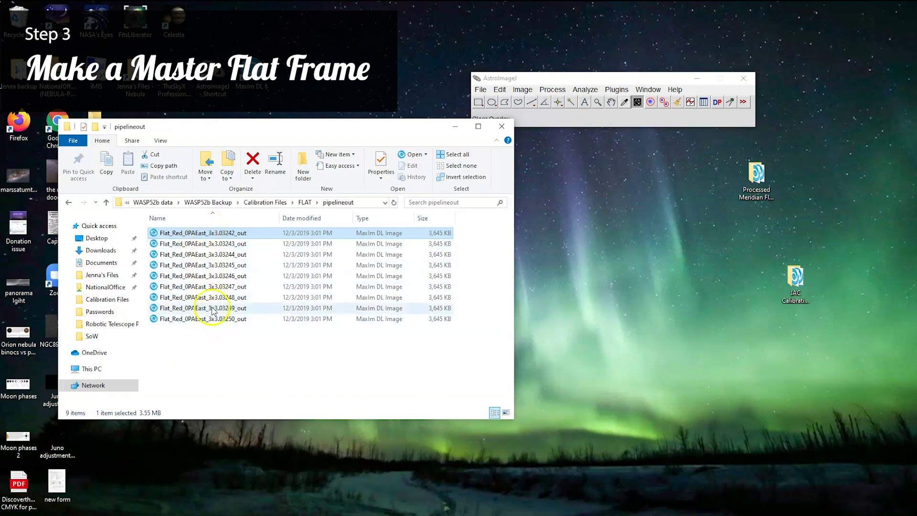
Switch to AstroImageJ, open Flat_Red_0PAEast_3x3.03243_out from the pipelineout folder and move its window clear of the file list
{"action": "left_click", "coordinate": [629, 78]}
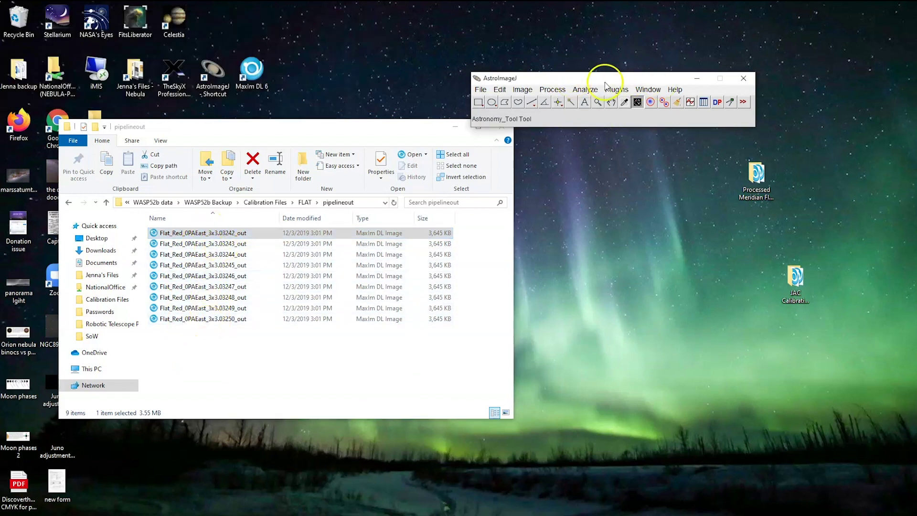
{"action": "left_click", "coordinate": [480, 89]}
{"action": "mouse_move", "coordinate": [563, 167]}
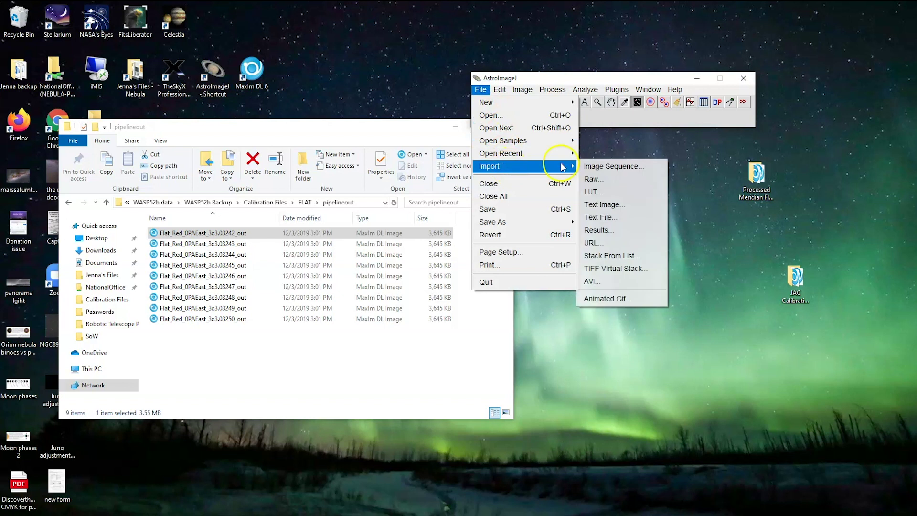
{"action": "left_click", "coordinate": [492, 115]}
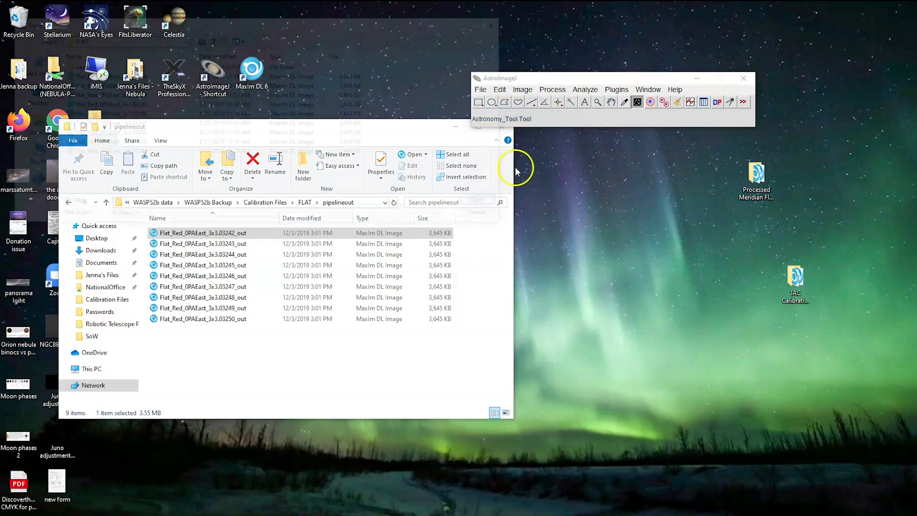
{"action": "double_click", "coordinate": [91, 67]}
{"action": "left_click", "coordinate": [114, 75]}
{"action": "left_click", "coordinate": [487, 203]}
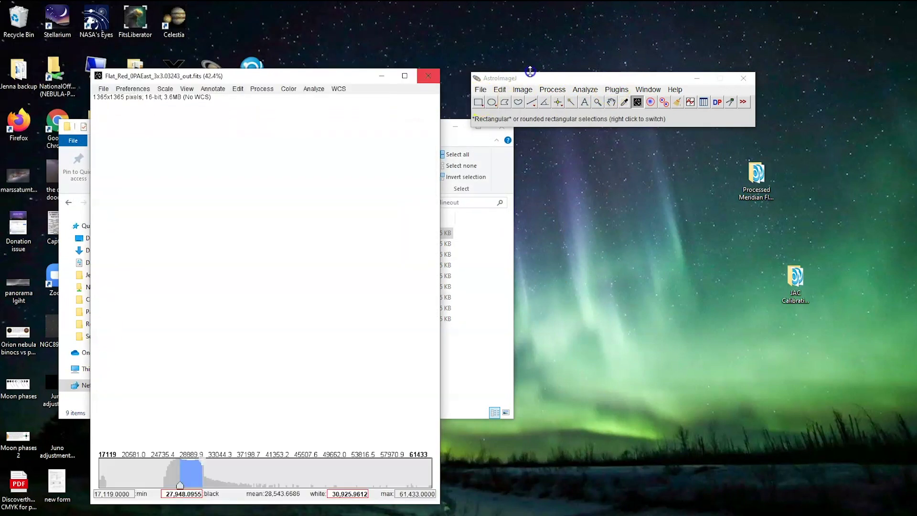
{"action": "left_click_drag", "start_coordinate": [340, 103], "coordinate": [739, 102]}
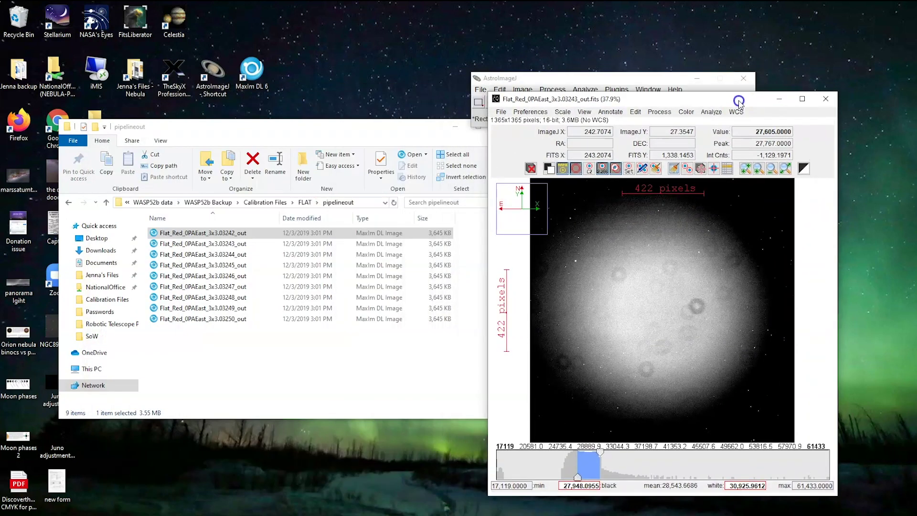
Open the data reduction facility and disable science image filename pattern matching and master bias subtraction
{"action": "left_click", "coordinate": [660, 112]}
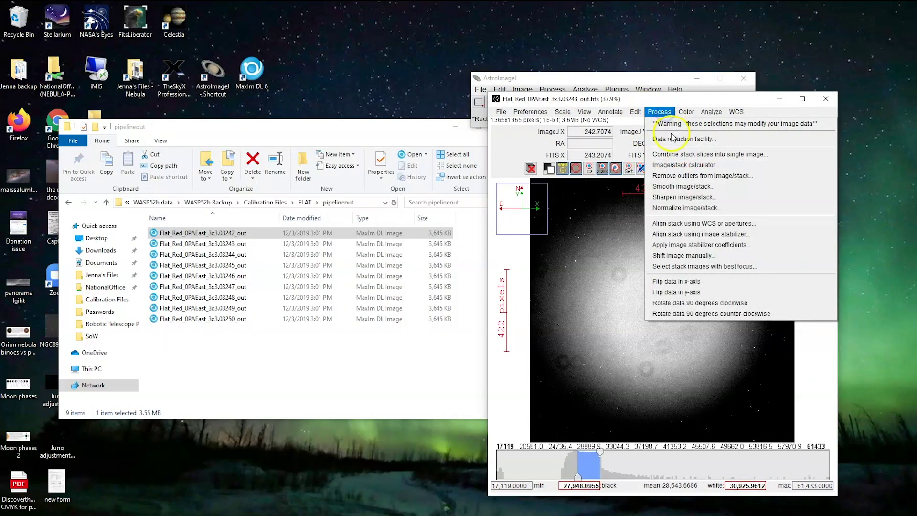
{"action": "left_click", "coordinate": [673, 138]}
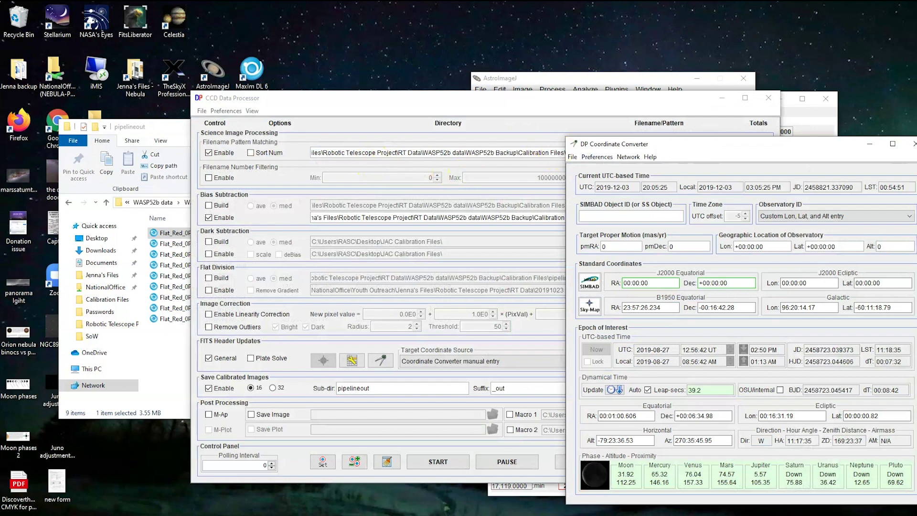
{"action": "left_click", "coordinate": [376, 156]}
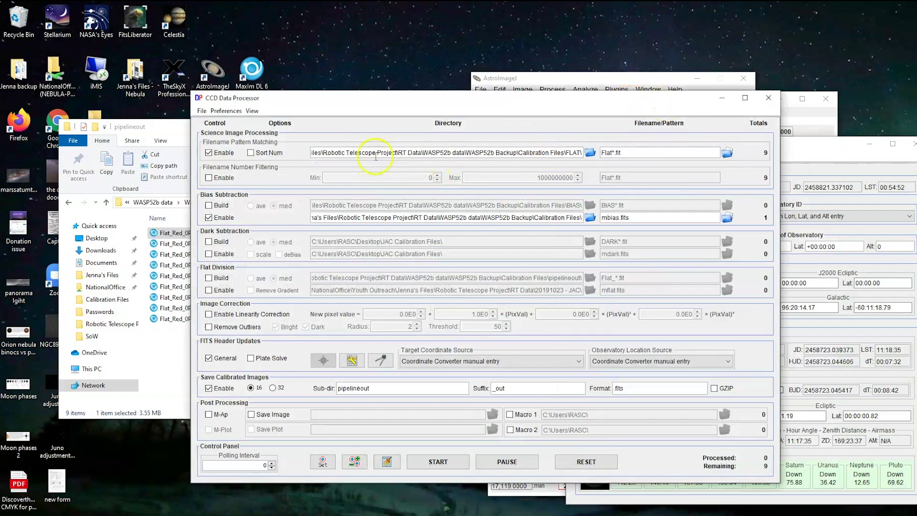
{"action": "left_click", "coordinate": [210, 153]}
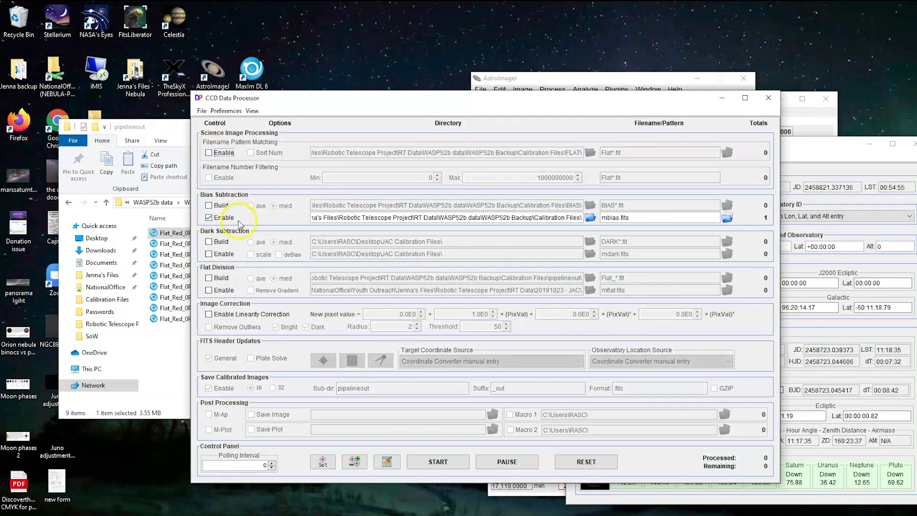
{"action": "left_click", "coordinate": [209, 217]}
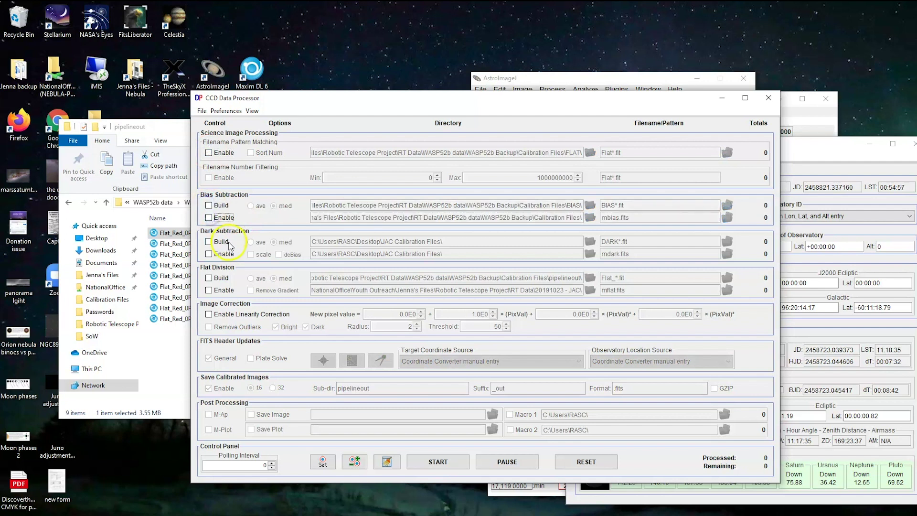
Enable the master flat build and set its raw flat directory to the pipelineout folder inside FLAT
{"action": "left_click", "coordinate": [209, 278]}
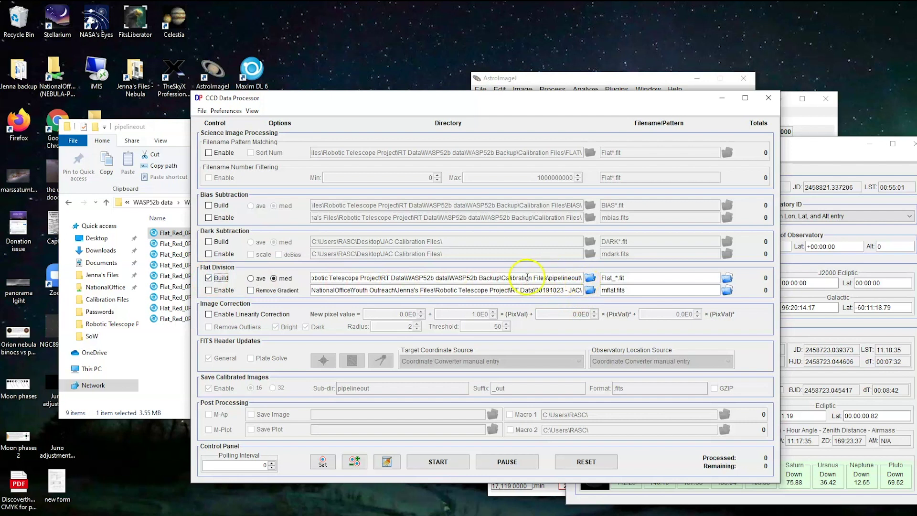
{"action": "left_click", "coordinate": [590, 277]}
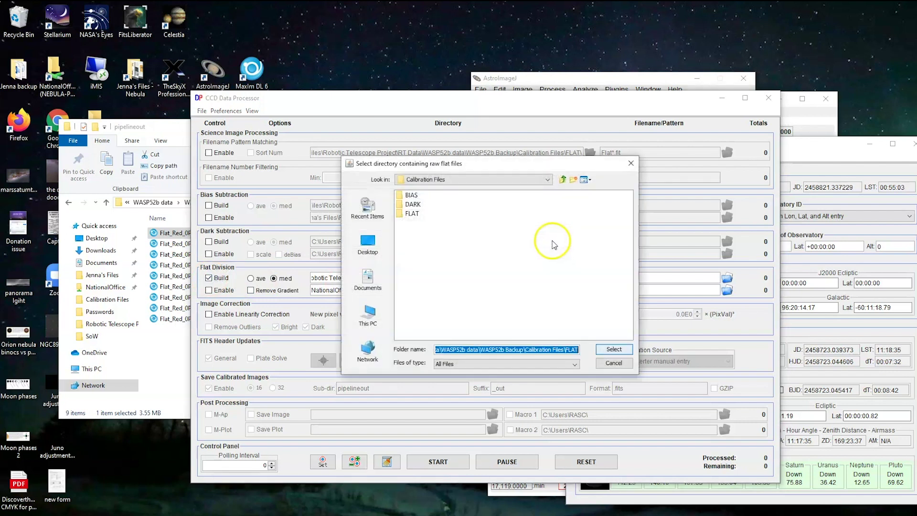
{"action": "left_click", "coordinate": [413, 214]}
{"action": "double_click", "coordinate": [416, 217]}
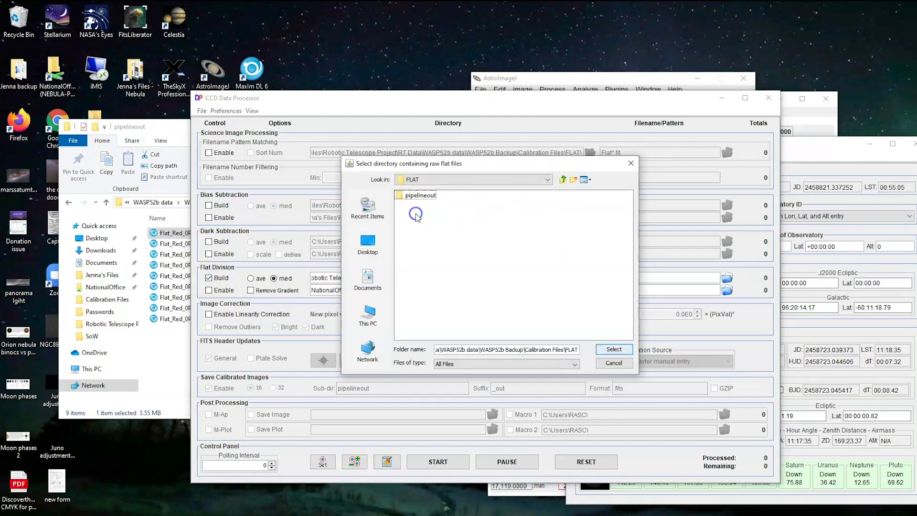
{"action": "double_click", "coordinate": [430, 199]}
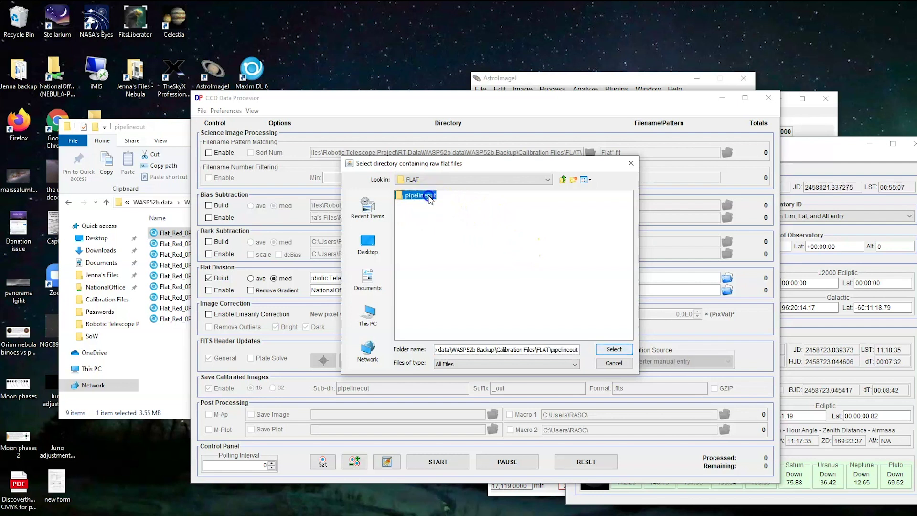
{"action": "left_click", "coordinate": [614, 349]}
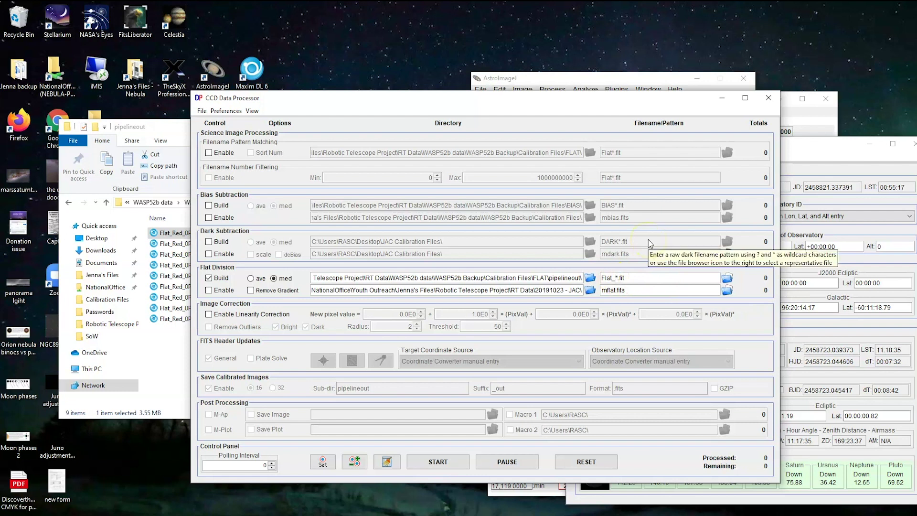
Set the raw flat filename pattern to Flat*.fit and reselect the pipelineout folder as the raw flat directory
{"action": "left_click", "coordinate": [560, 317]}
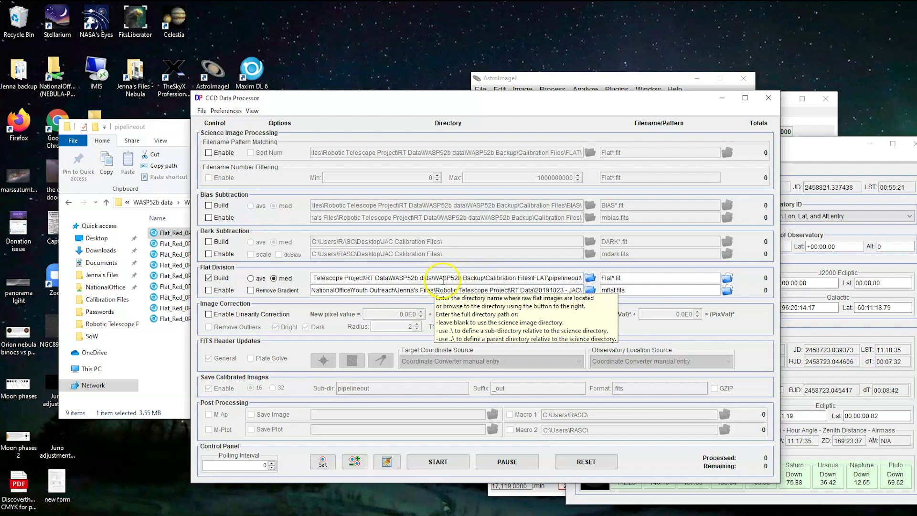
{"action": "left_click", "coordinate": [590, 279]}
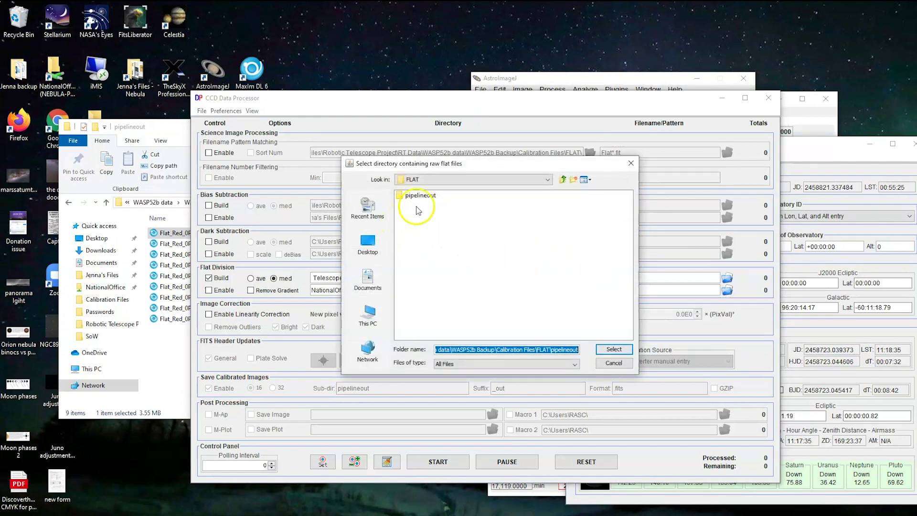
{"action": "double_click", "coordinate": [419, 196]}
{"action": "left_click", "coordinate": [609, 351]}
{"action": "left_click_drag", "start_coordinate": [532, 96], "coordinate": [567, 106]}
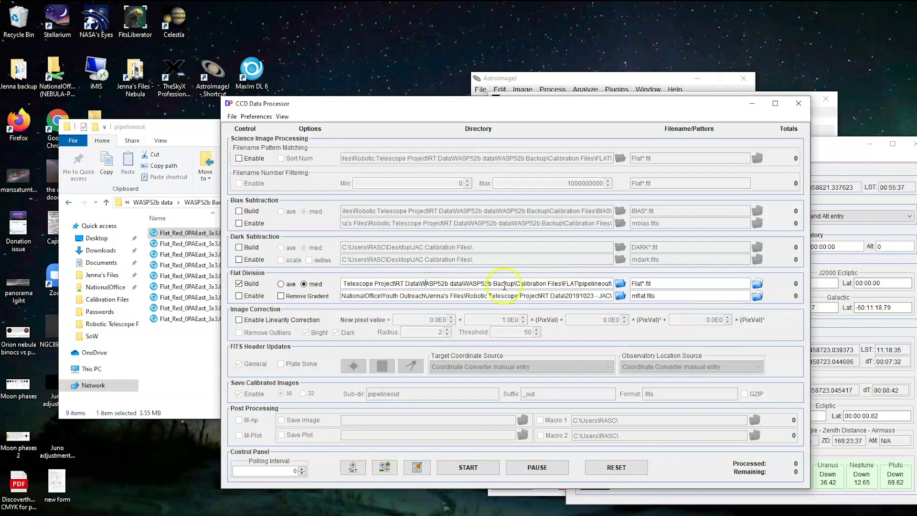
Try the FLAT folder as the raw flat directory and check it against the folder path in File Explorer
{"action": "left_click", "coordinate": [620, 284]}
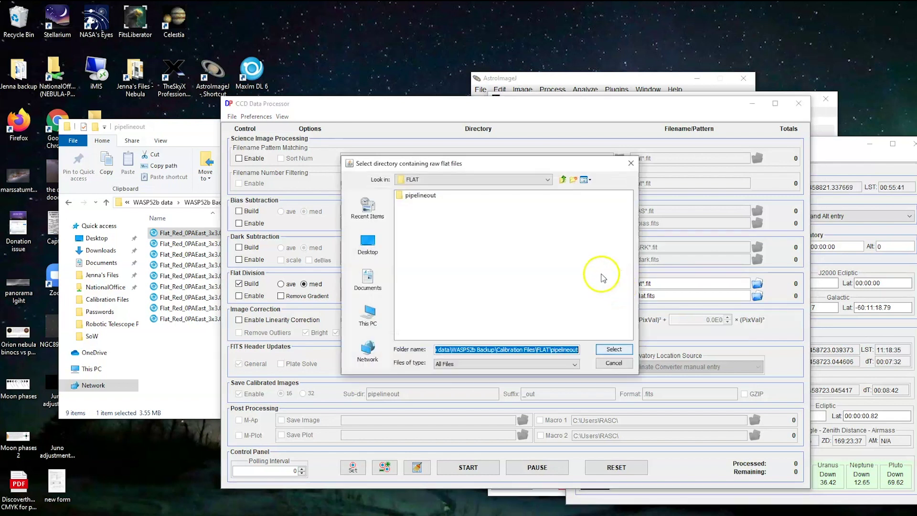
{"action": "left_click", "coordinate": [564, 179]}
{"action": "double_click", "coordinate": [411, 210]}
{"action": "left_click", "coordinate": [610, 349]}
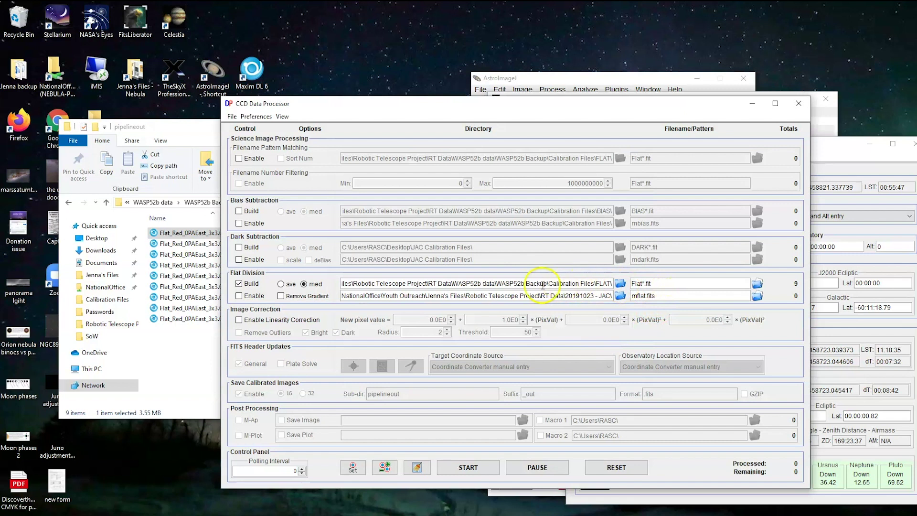
{"action": "left_click", "coordinate": [181, 344]}
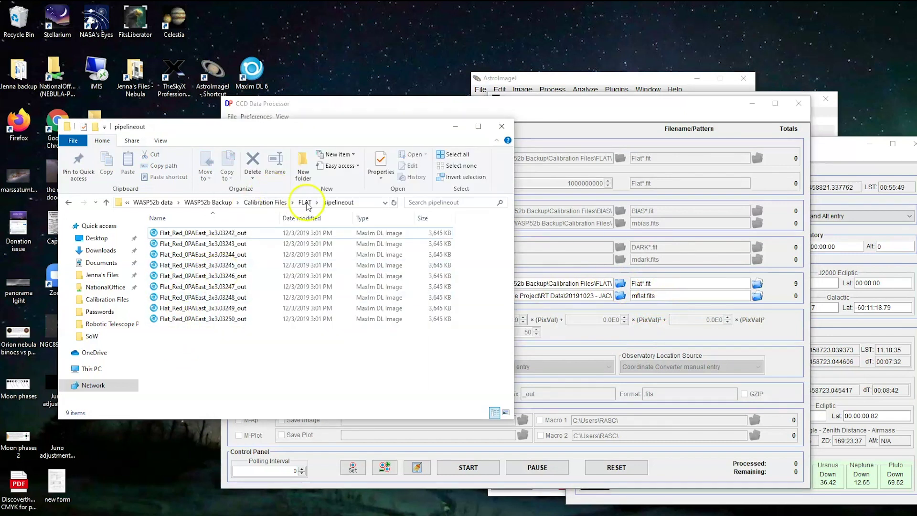
{"action": "left_click", "coordinate": [542, 174]}
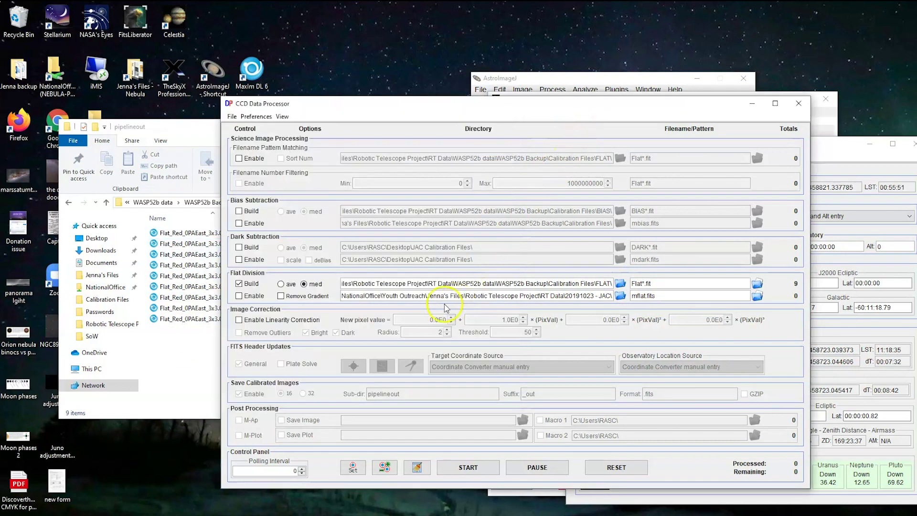
Set the raw flat directory to pipelineout inside FLAT and the raw flat filename pattern to Flat*.fits
{"action": "left_click", "coordinate": [620, 285]}
{"action": "left_click", "coordinate": [413, 215]}
{"action": "double_click", "coordinate": [414, 215]}
{"action": "double_click", "coordinate": [411, 196]}
{"action": "left_click", "coordinate": [616, 350]}
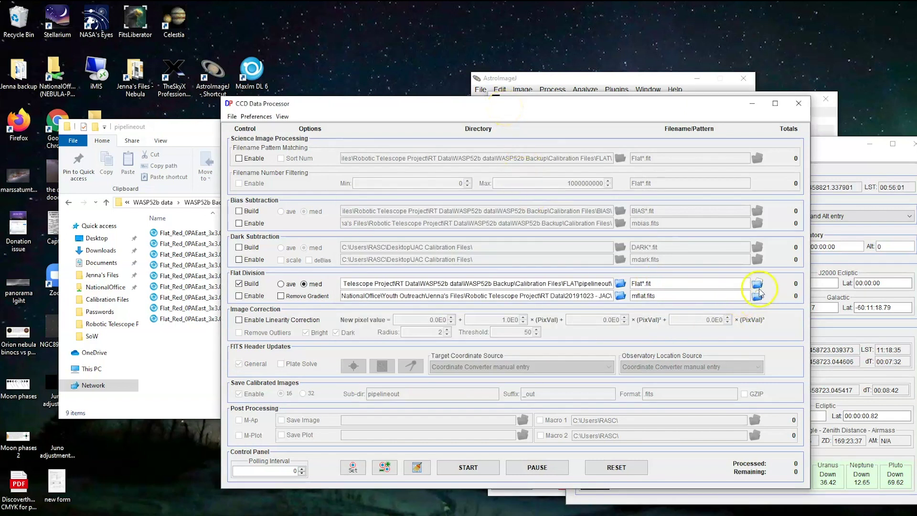
{"action": "left_click_drag", "start_coordinate": [650, 105], "coordinate": [623, 77]}
{"action": "left_click", "coordinate": [631, 273]}
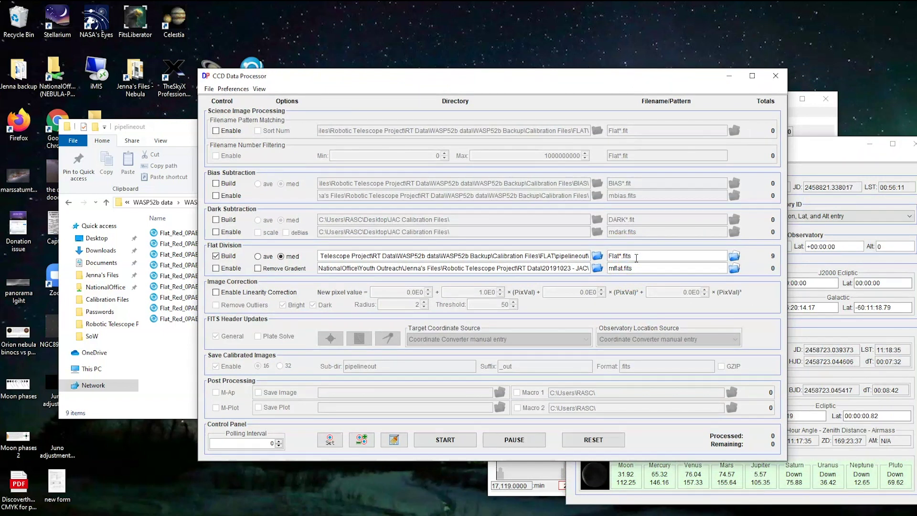
{"action": "left_click", "coordinate": [641, 257]}
Set the directory for mflat.fits to the Calibration Files folder inside WASP52b Backup
{"action": "left_click", "coordinate": [598, 267]}
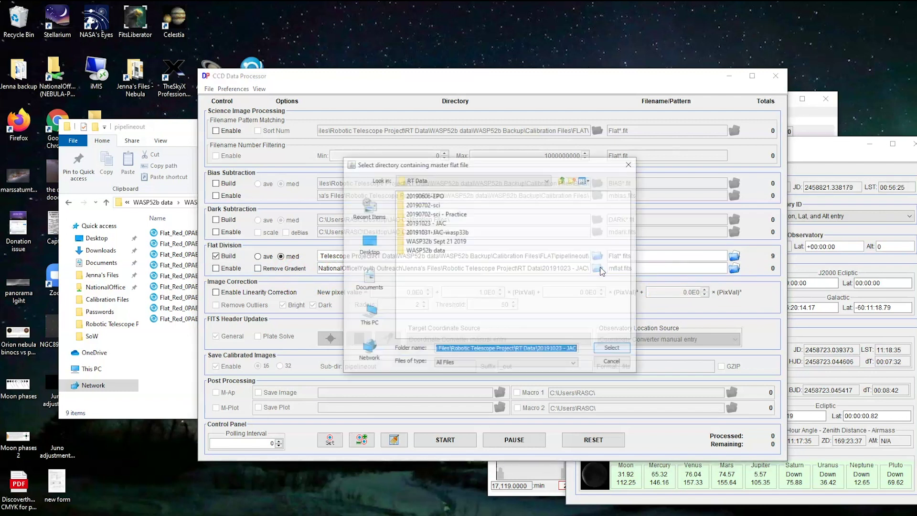
{"action": "left_click", "coordinate": [435, 251]}
{"action": "double_click", "coordinate": [435, 251]}
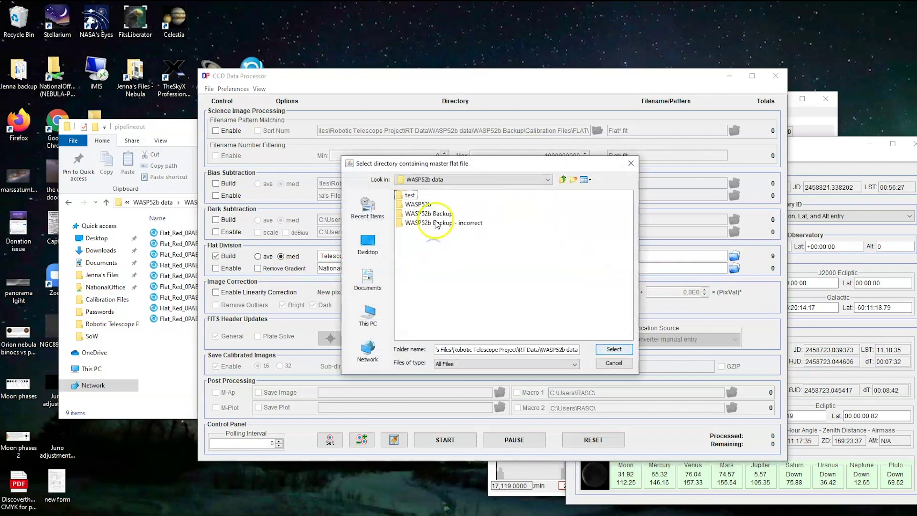
{"action": "double_click", "coordinate": [422, 214]}
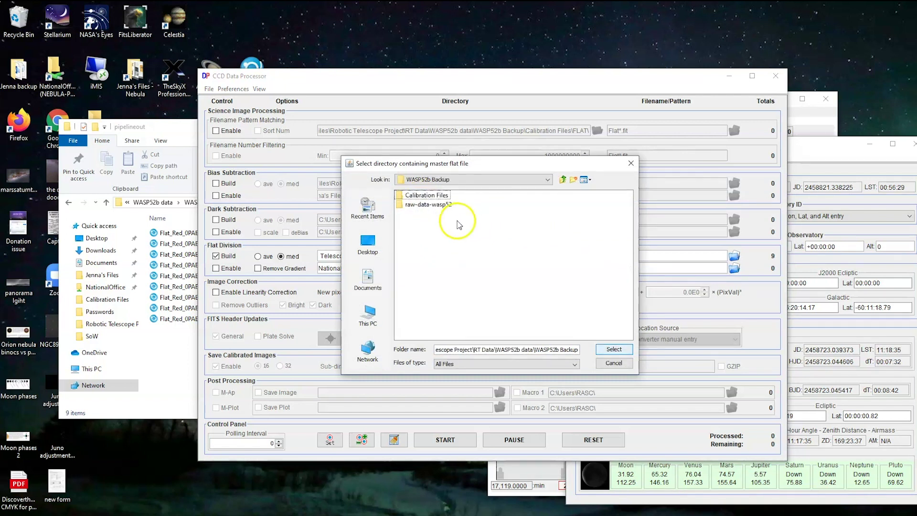
{"action": "left_click", "coordinate": [106, 202]}
{"action": "left_click", "coordinate": [106, 202]}
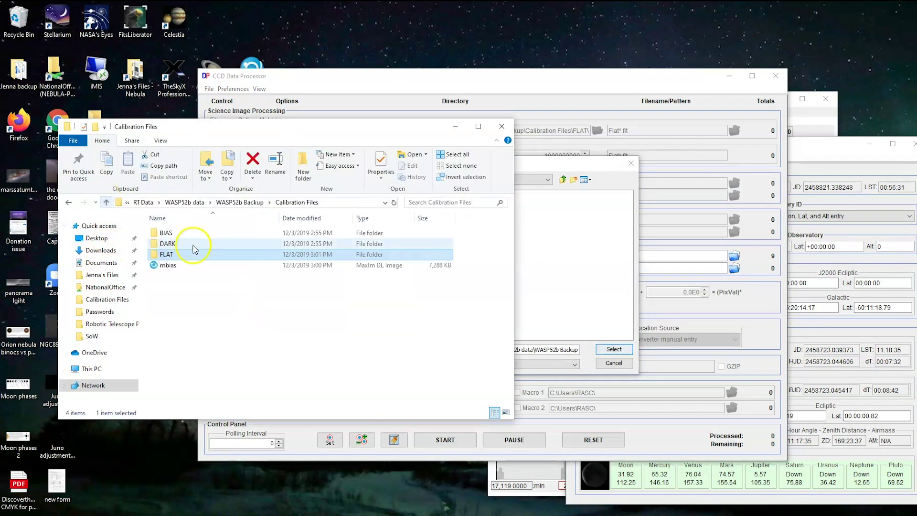
{"action": "left_click", "coordinate": [577, 262]}
{"action": "double_click", "coordinate": [448, 197]}
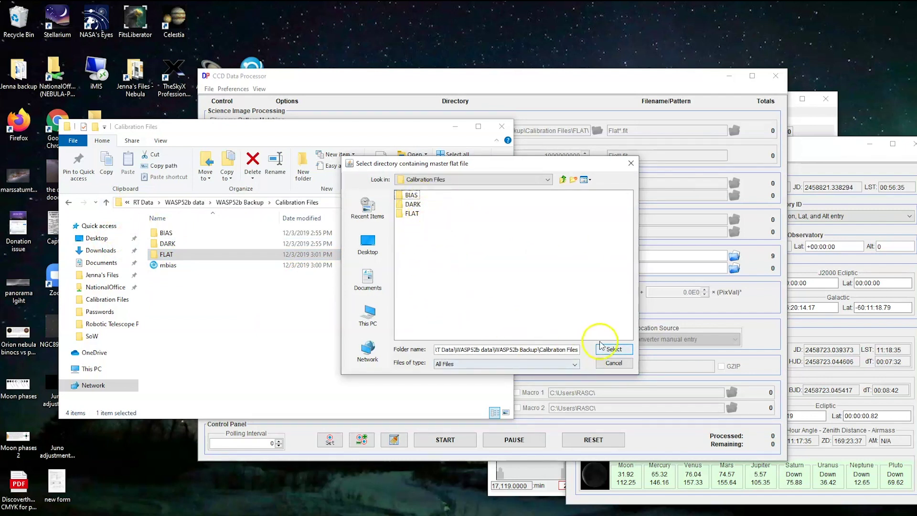
{"action": "left_click", "coordinate": [614, 351]}
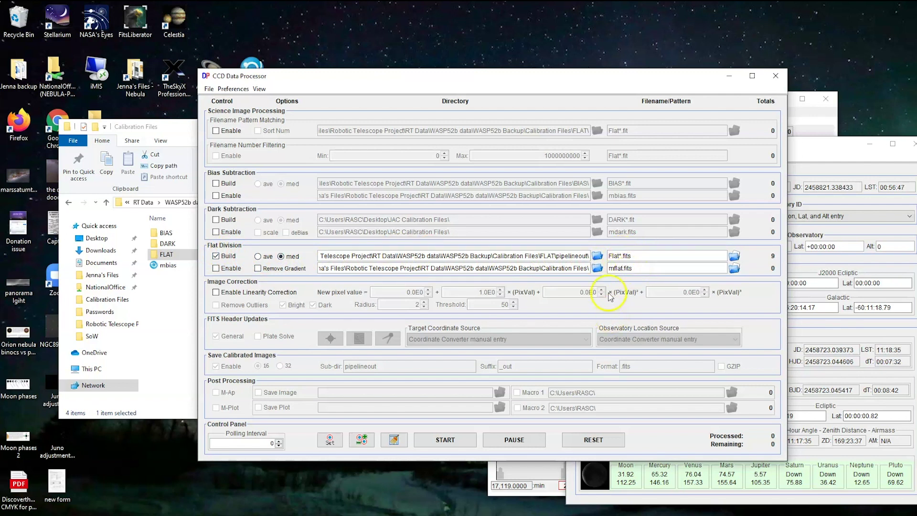
Run the master flat build and close the CCD Data Processor, coordinate converter, flat image and log
{"action": "left_click", "coordinate": [453, 449]}
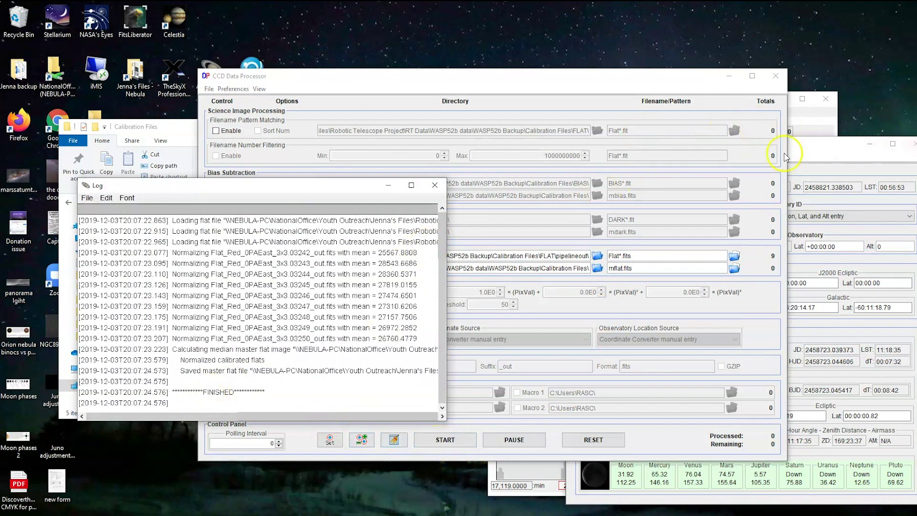
{"action": "left_click", "coordinate": [915, 143]}
{"action": "left_click", "coordinate": [775, 76]}
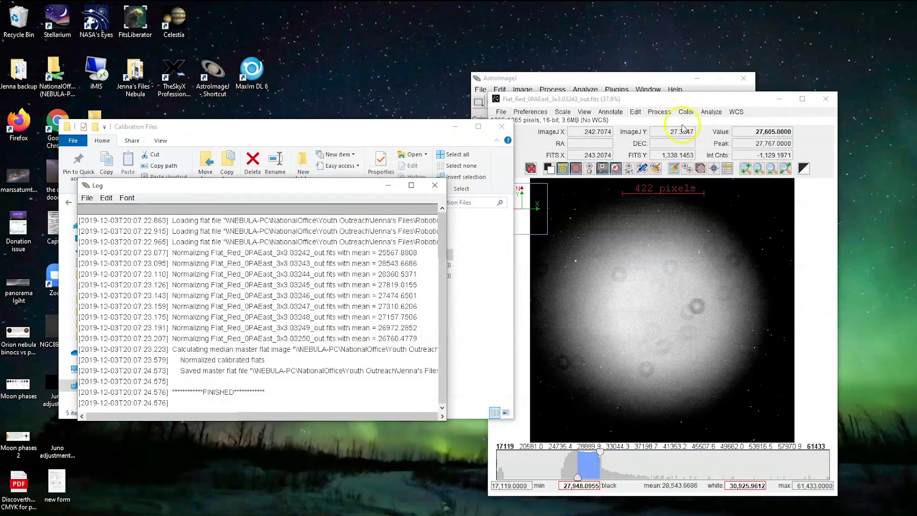
{"action": "left_click", "coordinate": [825, 98]}
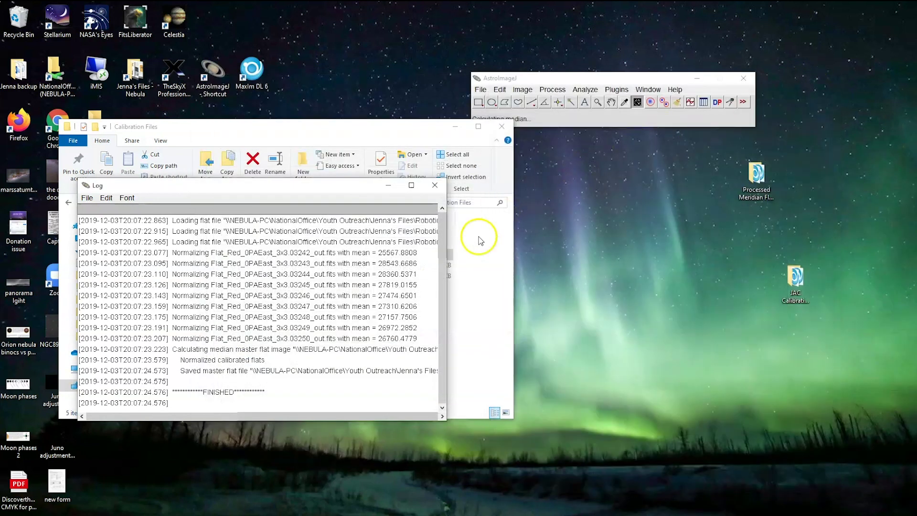
{"action": "left_click", "coordinate": [434, 186]}
Open mflat from the Calibration Files folder to inspect the master flat, and close the image
{"action": "left_click", "coordinate": [551, 80]}
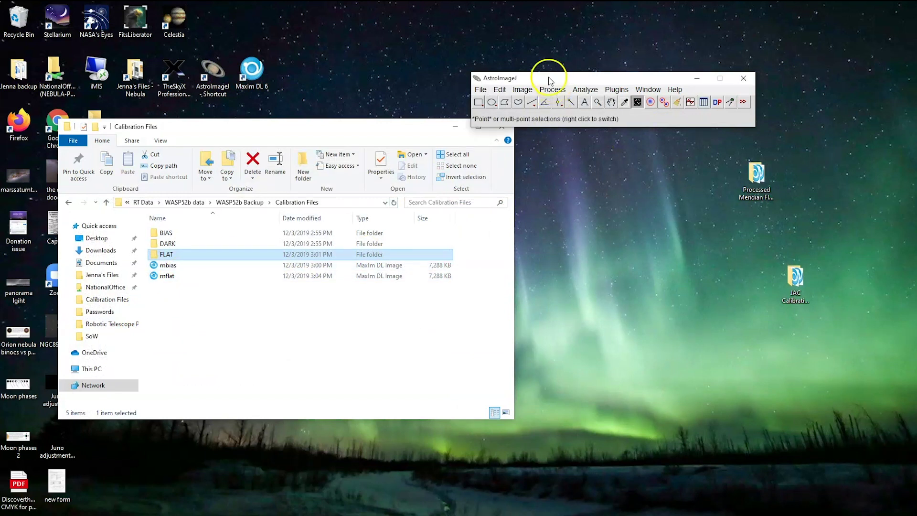
{"action": "left_click", "coordinate": [480, 89]}
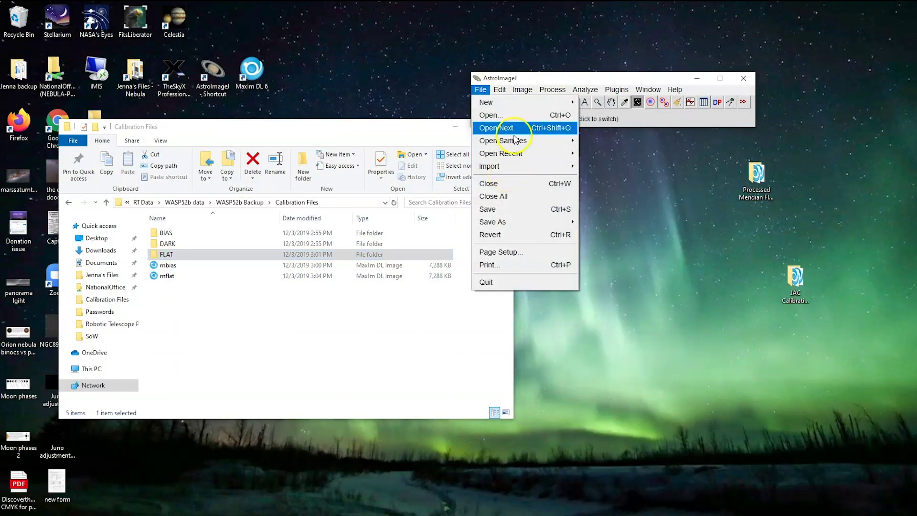
{"action": "left_click", "coordinate": [491, 115]}
{"action": "left_click", "coordinate": [135, 104]}
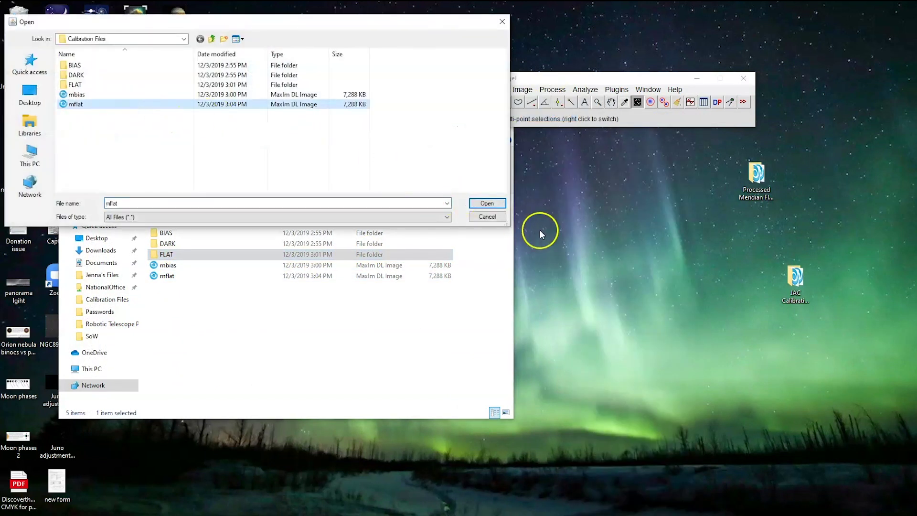
{"action": "left_click", "coordinate": [489, 205]}
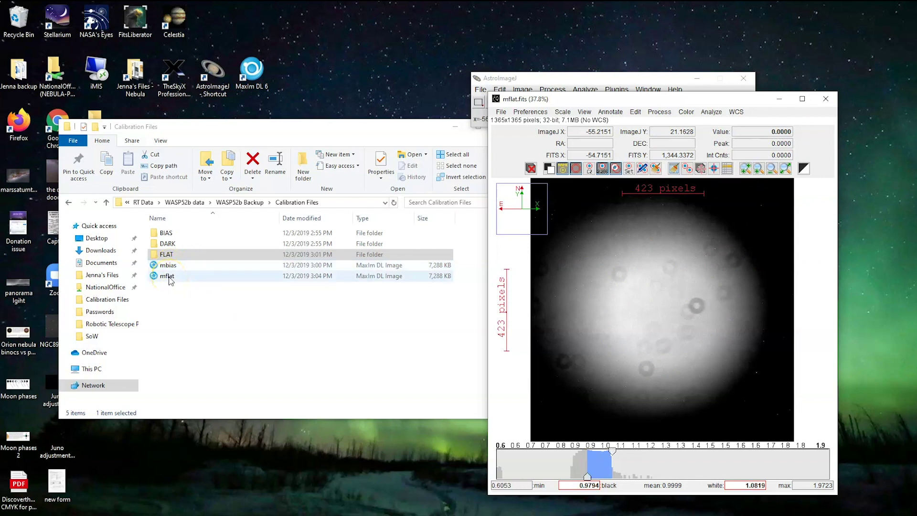
{"action": "left_click", "coordinate": [824, 98]}
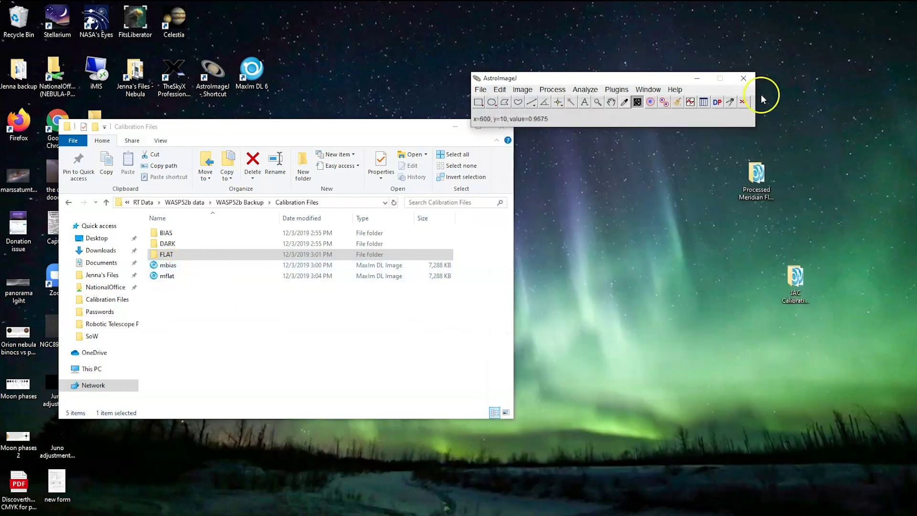
Open the raw dark frame DARK20190827_30s_3x3.00000380.A.Dark.fit
{"action": "left_click", "coordinate": [558, 101]}
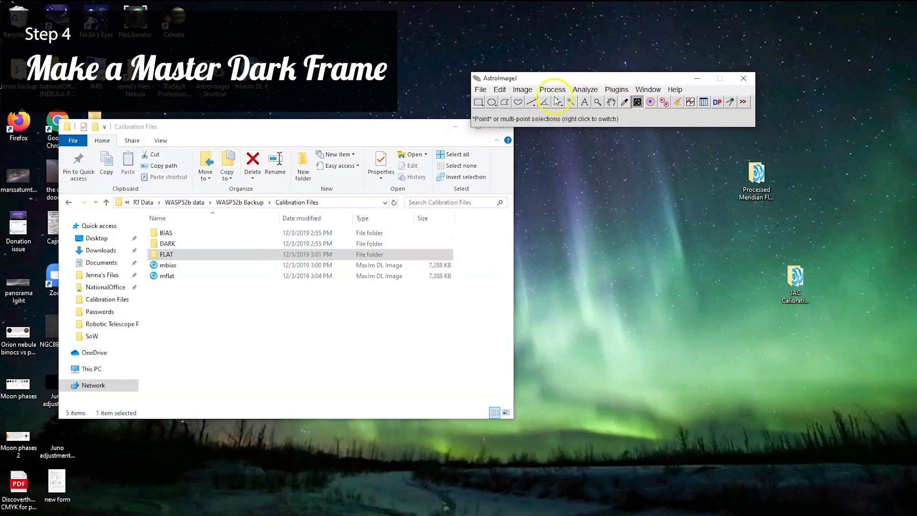
{"action": "left_click", "coordinate": [476, 92]}
{"action": "left_click", "coordinate": [482, 112]}
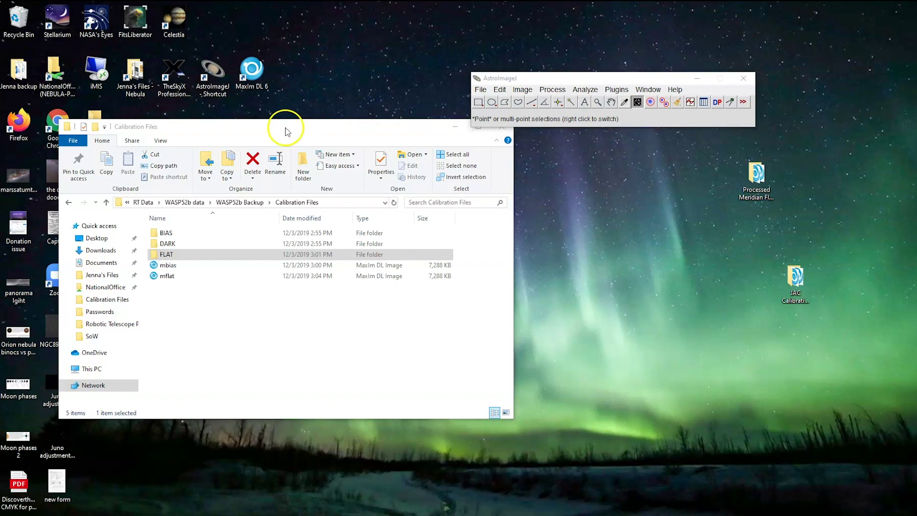
{"action": "double_click", "coordinate": [129, 76]}
{"action": "left_click", "coordinate": [127, 67]}
{"action": "left_click", "coordinate": [487, 203]}
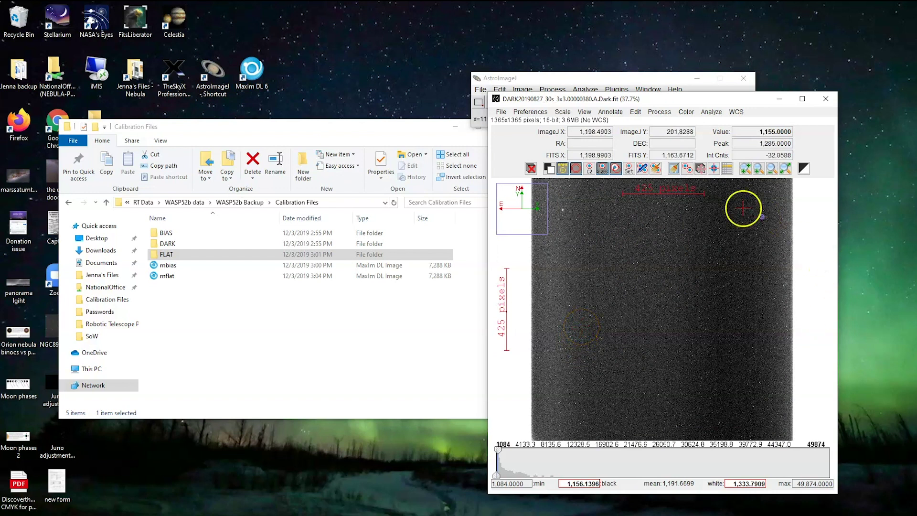
Open the CCD Data Processor, turn off the master flat build and turn on the master dark build
{"action": "left_click", "coordinate": [662, 111]}
{"action": "left_click", "coordinate": [669, 137]}
{"action": "left_click", "coordinate": [581, 78]}
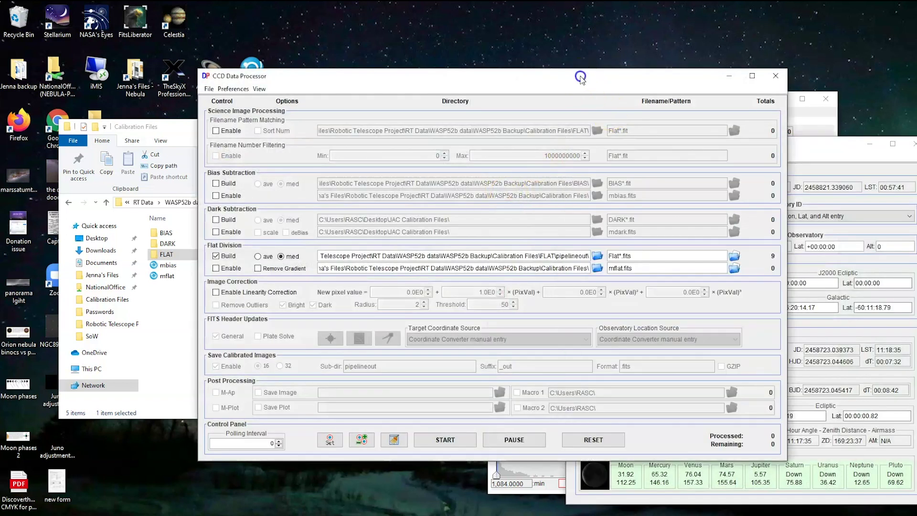
{"action": "left_click", "coordinate": [217, 257]}
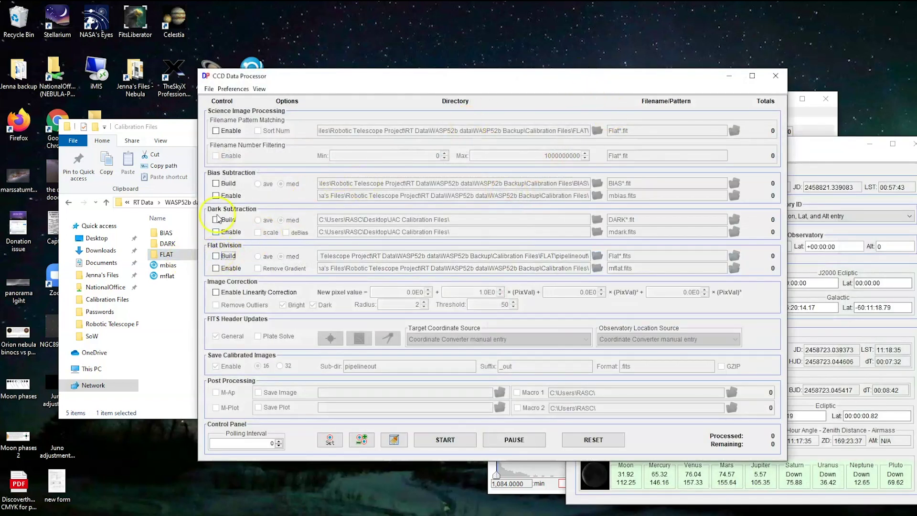
{"action": "left_click", "coordinate": [216, 219]}
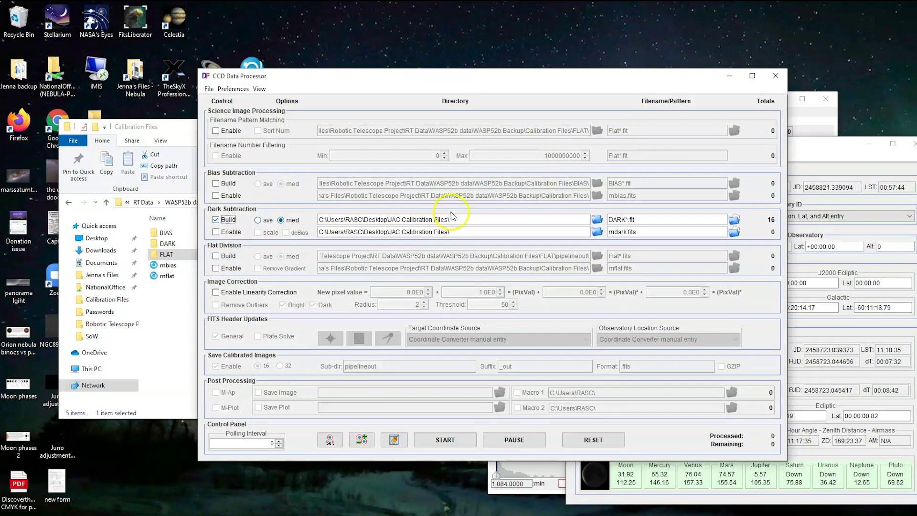
Set the raw dark directory to the DARK folder inside Calibration Files of WASP52b Backup
{"action": "left_click", "coordinate": [599, 220]}
{"action": "left_click", "coordinate": [440, 243]}
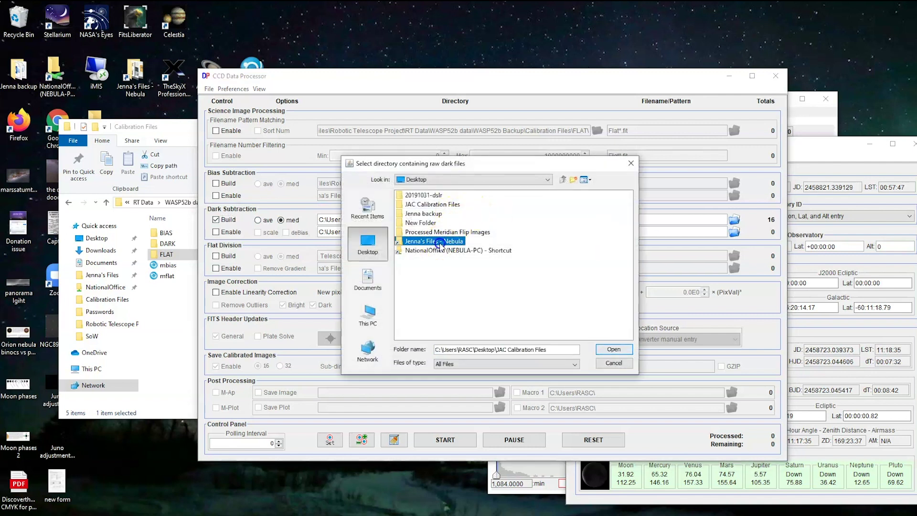
{"action": "double_click", "coordinate": [439, 243]}
{"action": "double_click", "coordinate": [424, 281]}
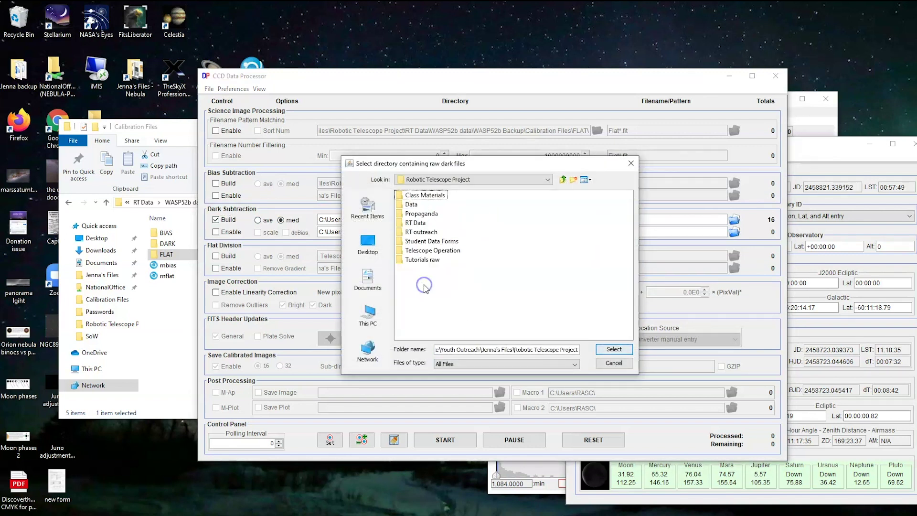
{"action": "double_click", "coordinate": [415, 222]}
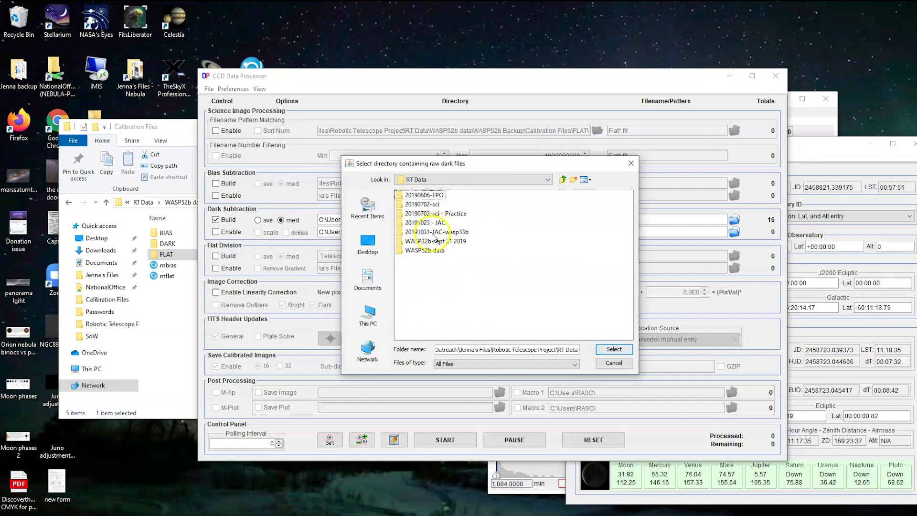
{"action": "double_click", "coordinate": [424, 250]}
{"action": "double_click", "coordinate": [426, 214]}
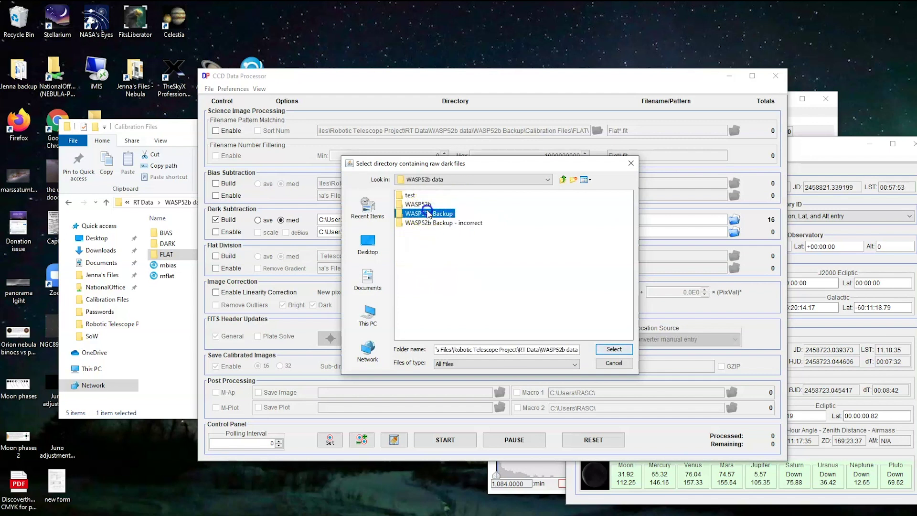
{"action": "double_click", "coordinate": [423, 196]}
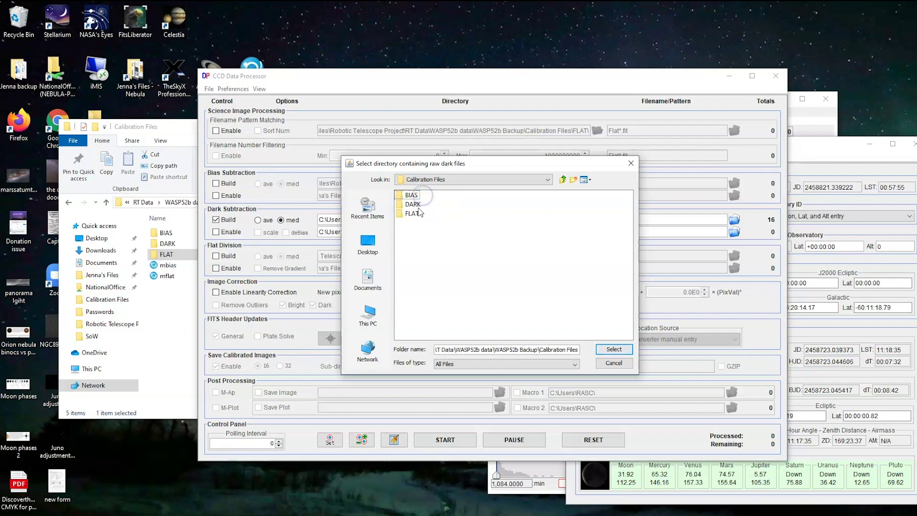
{"action": "double_click", "coordinate": [415, 205]}
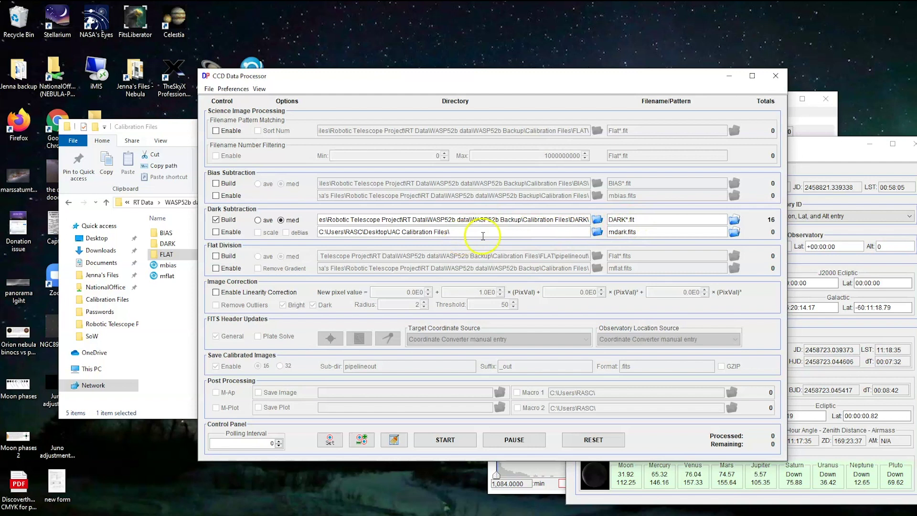
Set the directory for mdark.fits to the Calibration Files folder inside WASP52b Backup
{"action": "left_click", "coordinate": [597, 233]}
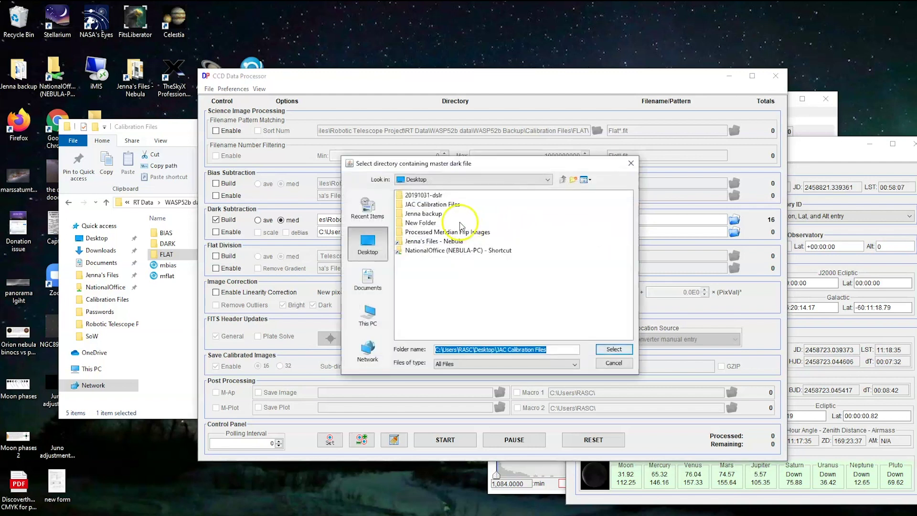
{"action": "double_click", "coordinate": [439, 241]}
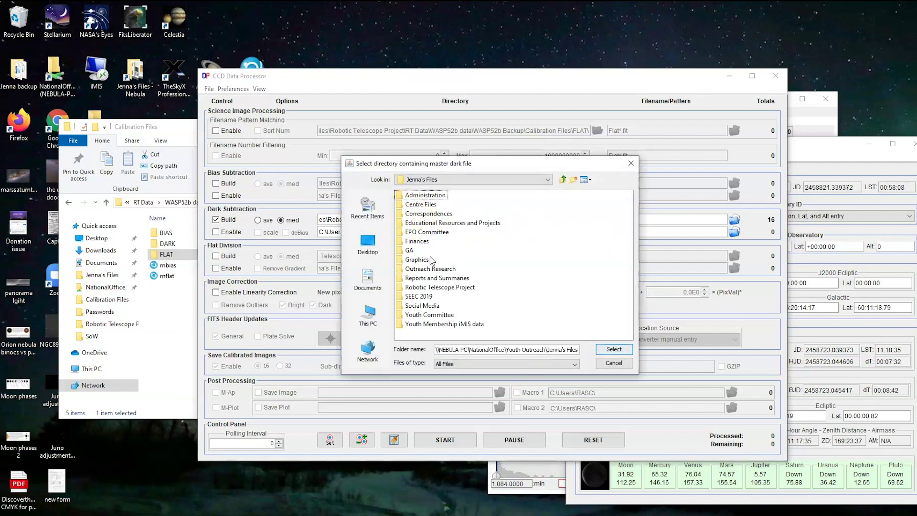
{"action": "double_click", "coordinate": [433, 287]}
{"action": "double_click", "coordinate": [416, 222]}
{"action": "left_click", "coordinate": [423, 250]}
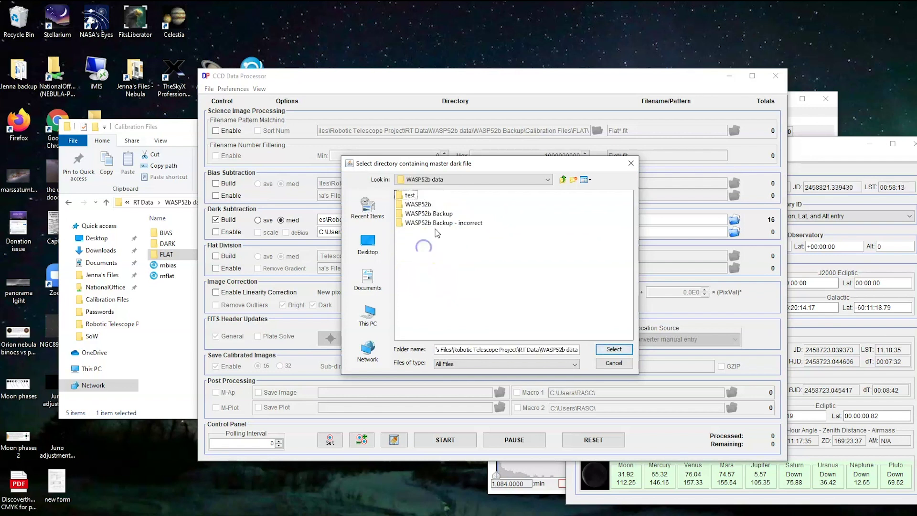
{"action": "double_click", "coordinate": [421, 214]}
{"action": "double_click", "coordinate": [425, 195]}
{"action": "left_click", "coordinate": [617, 354]}
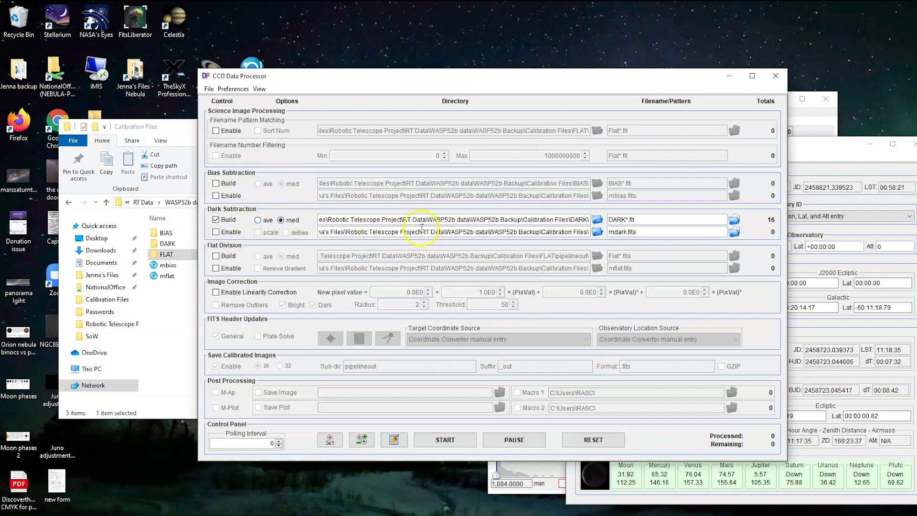
Run the master dark build and close the log, CCD Data Processor and raw dark image
{"action": "left_click", "coordinate": [465, 440]}
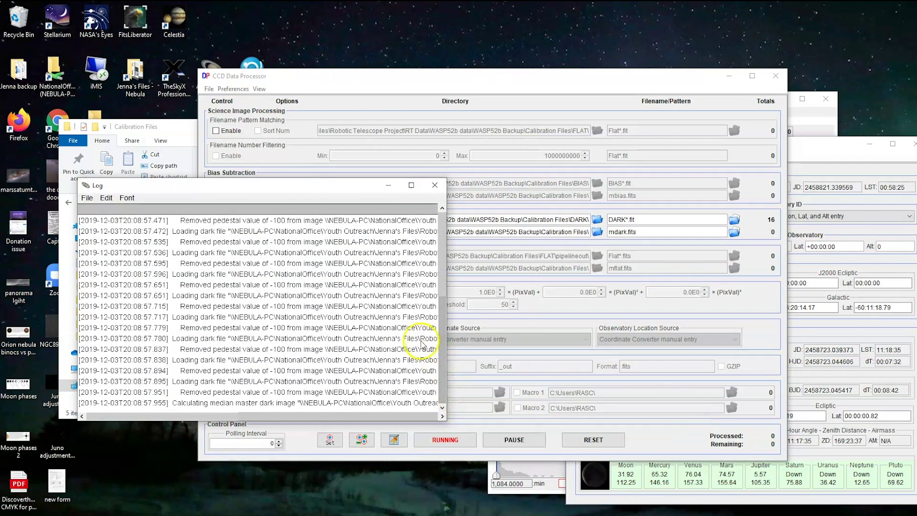
{"action": "left_click", "coordinate": [435, 185]}
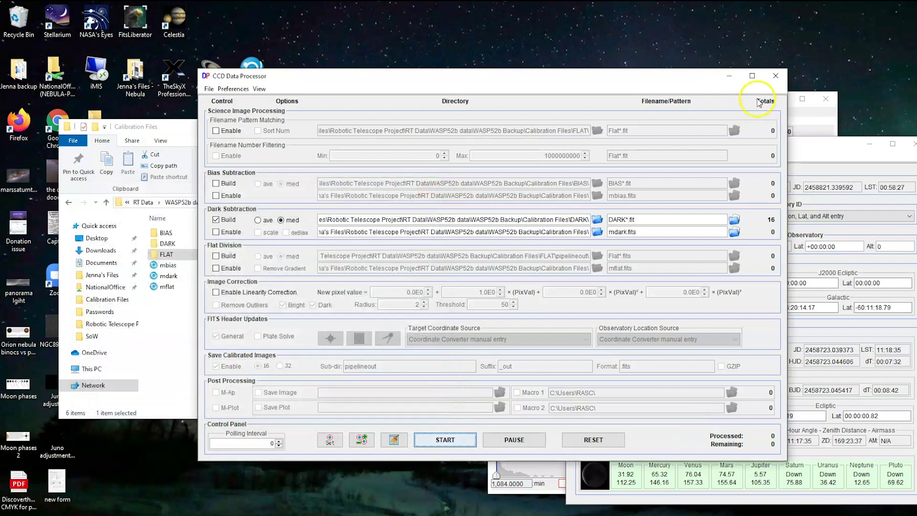
{"action": "left_click", "coordinate": [776, 76]}
{"action": "left_click", "coordinate": [826, 99]}
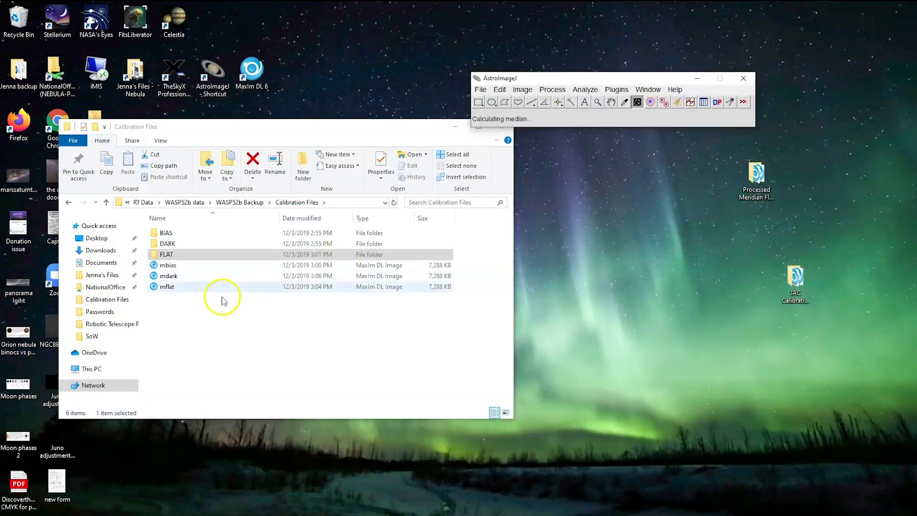
Open mdark.fits to inspect the master dark, and close the image
{"action": "left_click", "coordinate": [481, 89]}
{"action": "left_click", "coordinate": [492, 120]}
{"action": "double_click", "coordinate": [143, 106]}
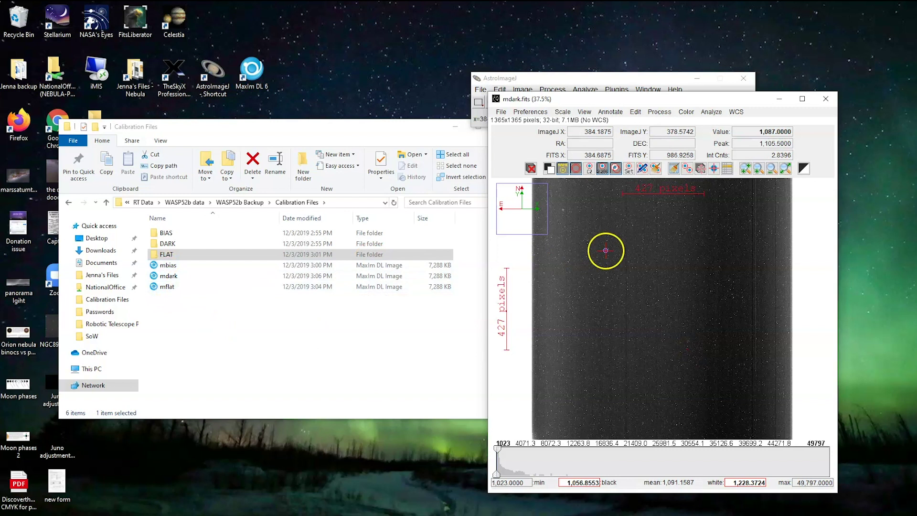
{"action": "left_click", "coordinate": [825, 99]}
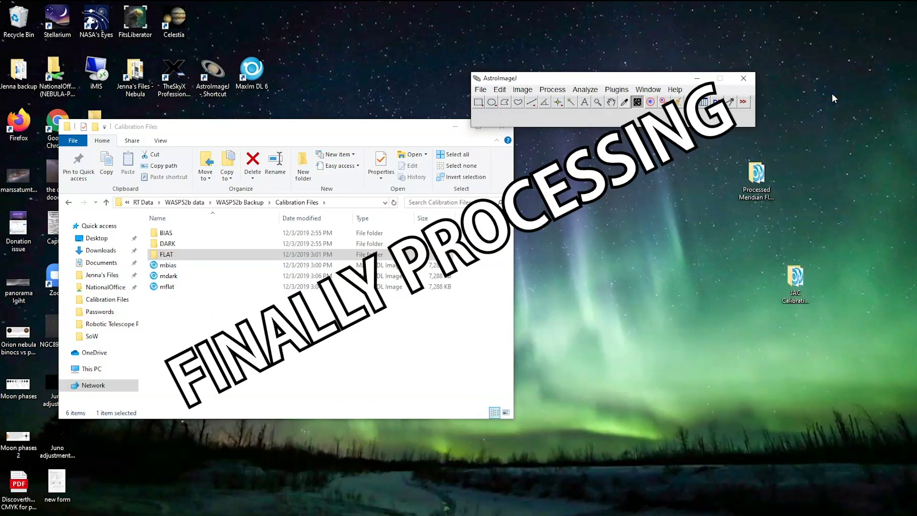
Browse the science images in the raw-data-wasp52 folder and return to the WASP52b Backup folder
{"action": "left_click", "coordinate": [106, 202]}
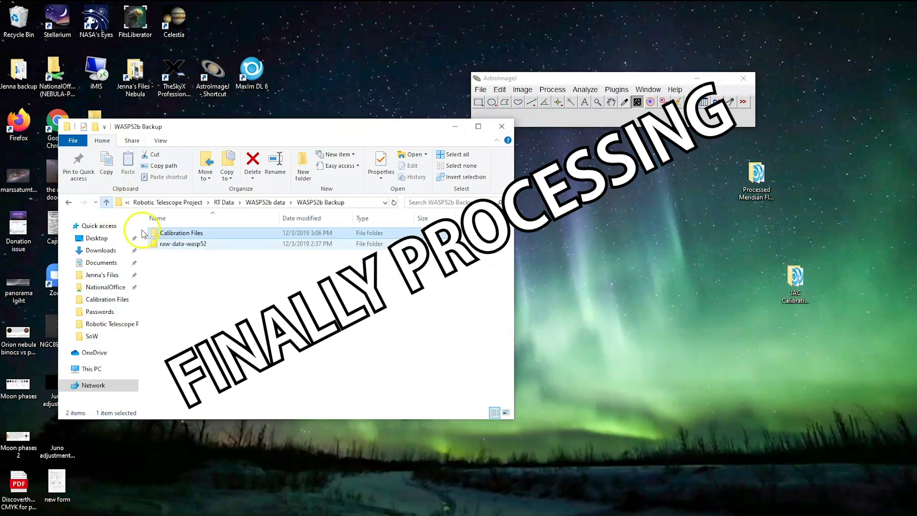
{"action": "double_click", "coordinate": [183, 244]}
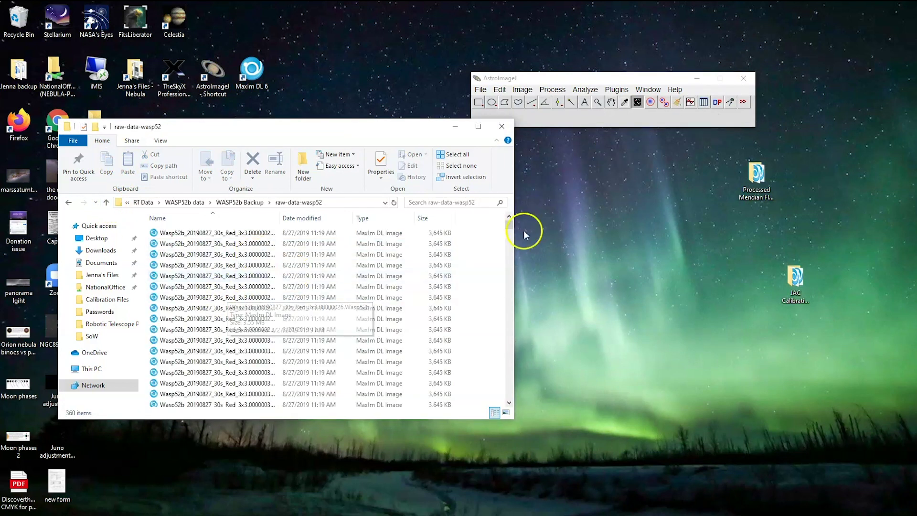
{"action": "left_click_drag", "start_coordinate": [510, 224], "coordinate": [506, 200]}
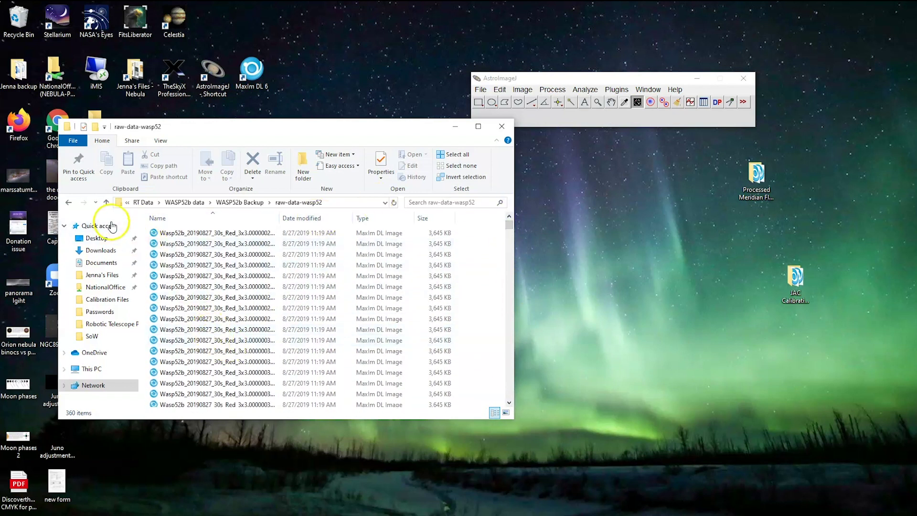
{"action": "left_click", "coordinate": [106, 202]}
Open mdark.fits in AstroImageJ and bring up the CCD Data Processor in front of the coordinate converter
{"action": "left_click", "coordinate": [611, 79]}
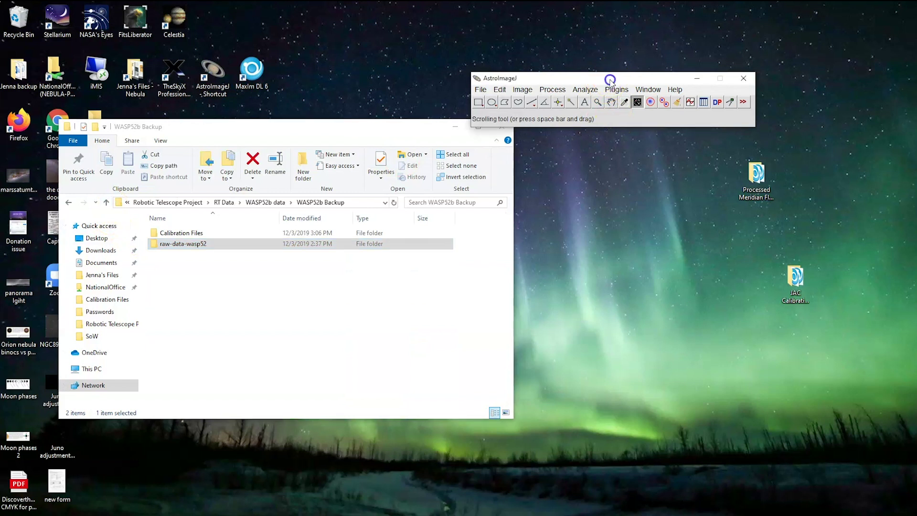
{"action": "left_click", "coordinate": [481, 90]}
{"action": "left_click", "coordinate": [497, 121]}
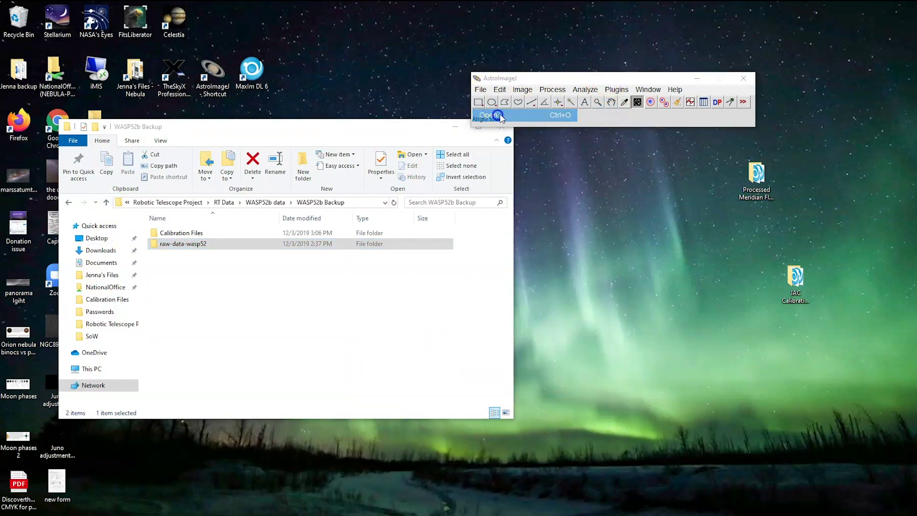
{"action": "left_click", "coordinate": [174, 104]}
{"action": "key", "text": "Return"}
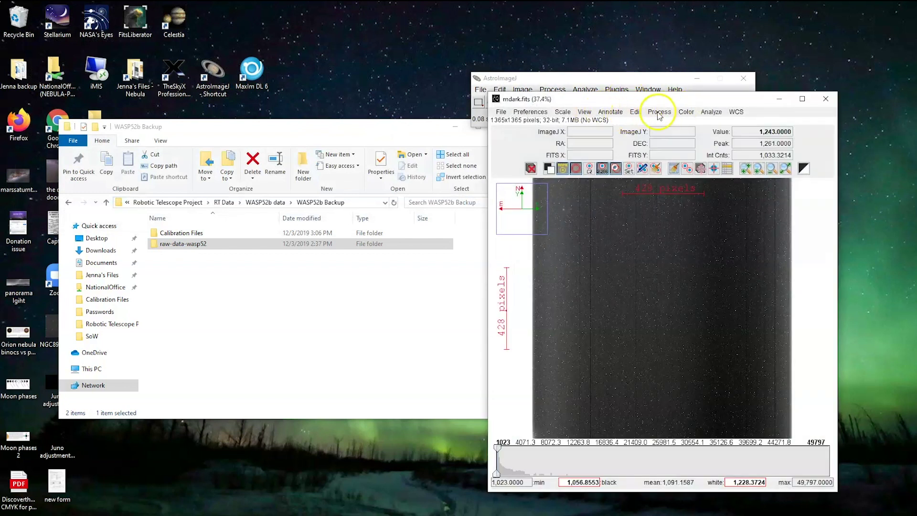
{"action": "left_click", "coordinate": [660, 113]}
{"action": "left_click", "coordinate": [693, 144]}
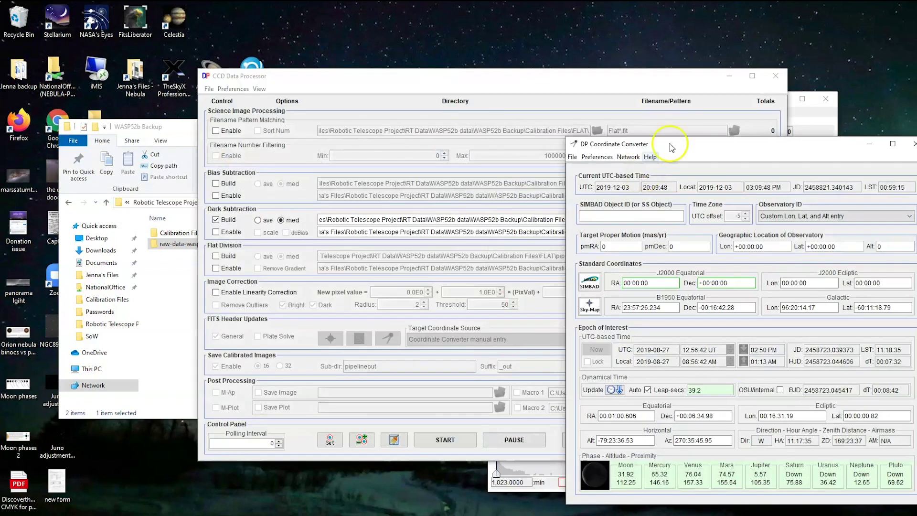
{"action": "left_click", "coordinate": [634, 78]}
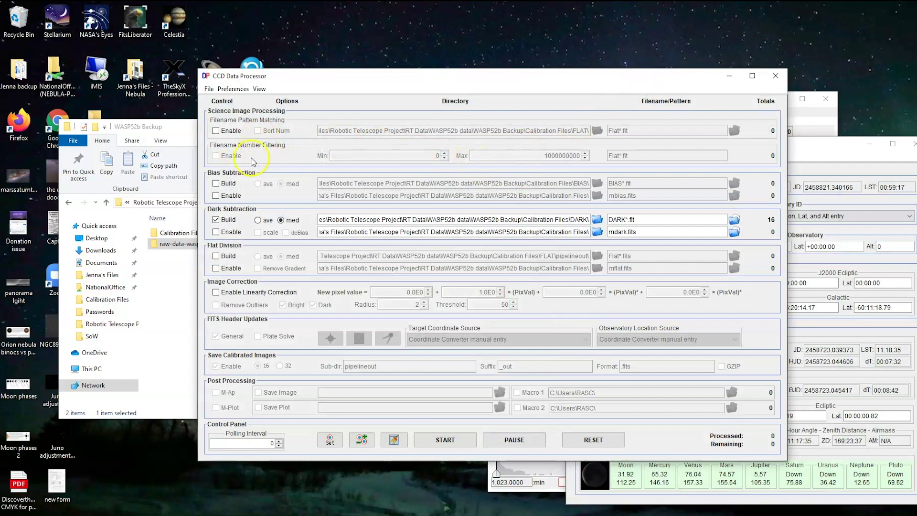
Turn off the master dark build and enable dark subtraction with mdark.fits and flat division with mflat.fits
{"action": "left_click", "coordinate": [215, 221]}
{"action": "left_click", "coordinate": [213, 237]}
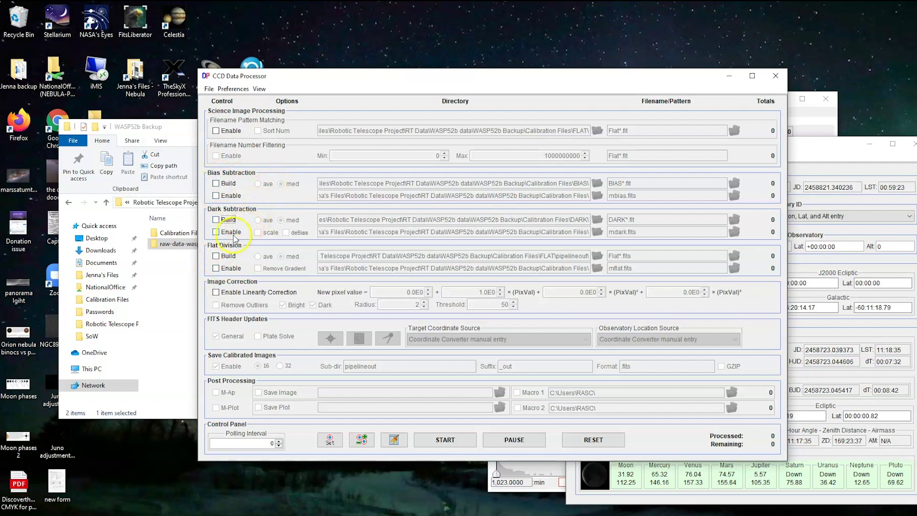
{"action": "left_click", "coordinate": [216, 232]}
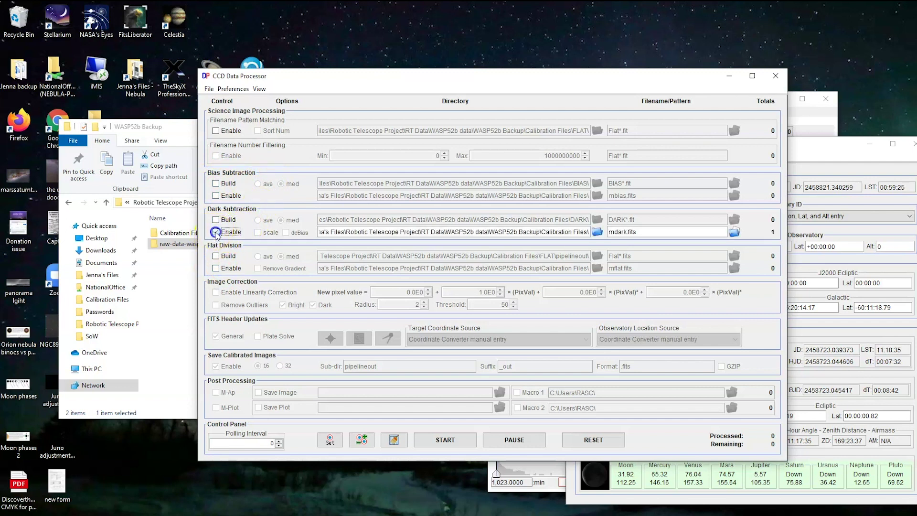
{"action": "left_click", "coordinate": [215, 268]}
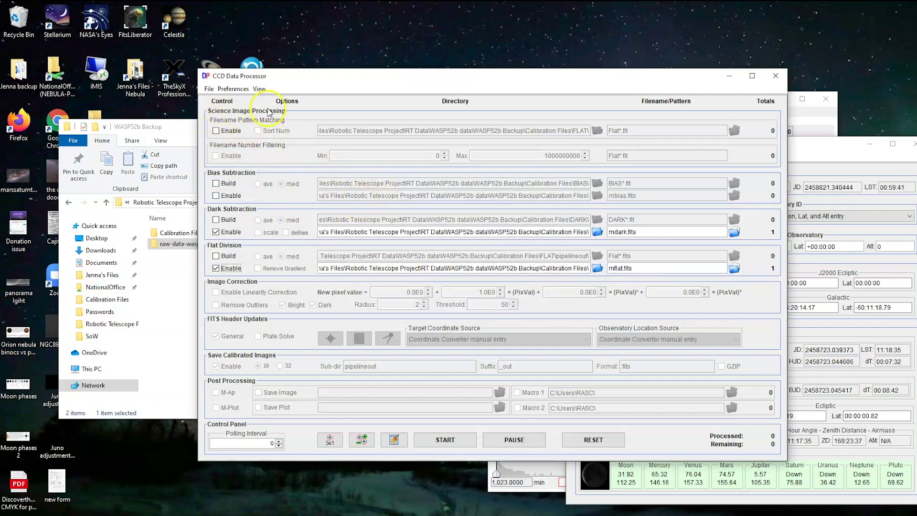
Enable science image filename pattern matching and set its directory to raw-data-wasp52 inside WASP52b Backup
{"action": "left_click", "coordinate": [217, 132]}
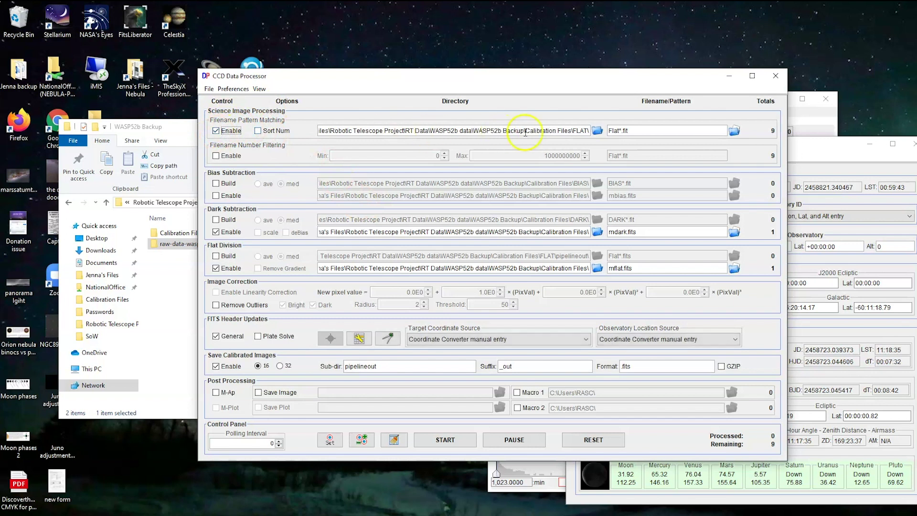
{"action": "left_click", "coordinate": [598, 133]}
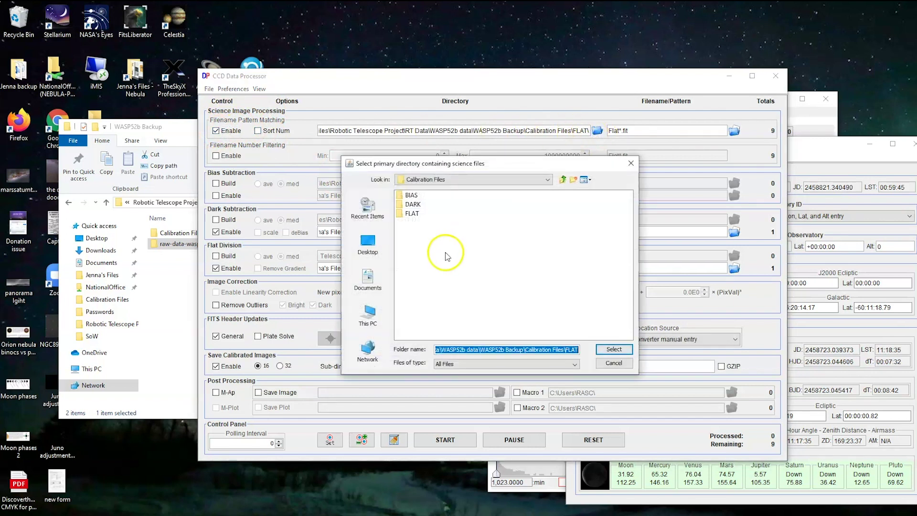
{"action": "left_click", "coordinate": [563, 180]}
{"action": "double_click", "coordinate": [440, 206]}
{"action": "left_click", "coordinate": [614, 349]}
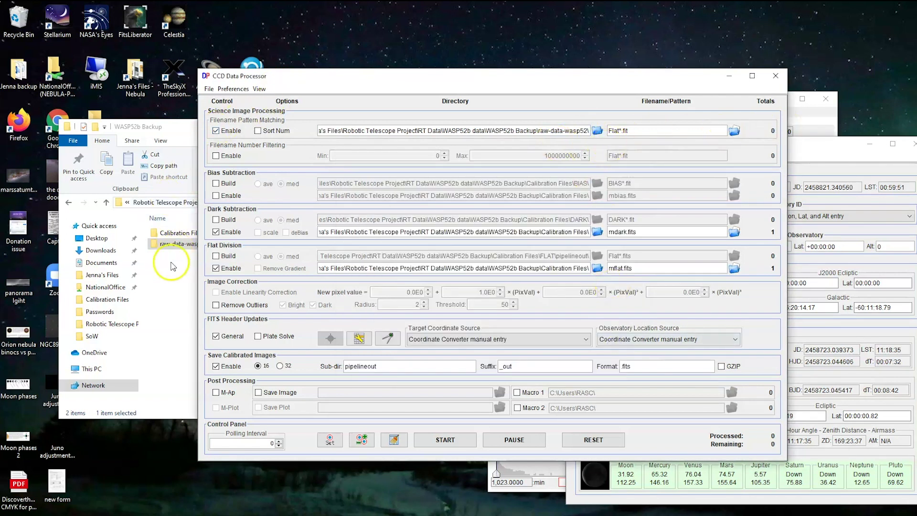
Set the science image filename pattern to Wasp52b*.fit to match the files in raw-data-wasp52 and start the calibration processing
{"action": "double_click", "coordinate": [176, 244]}
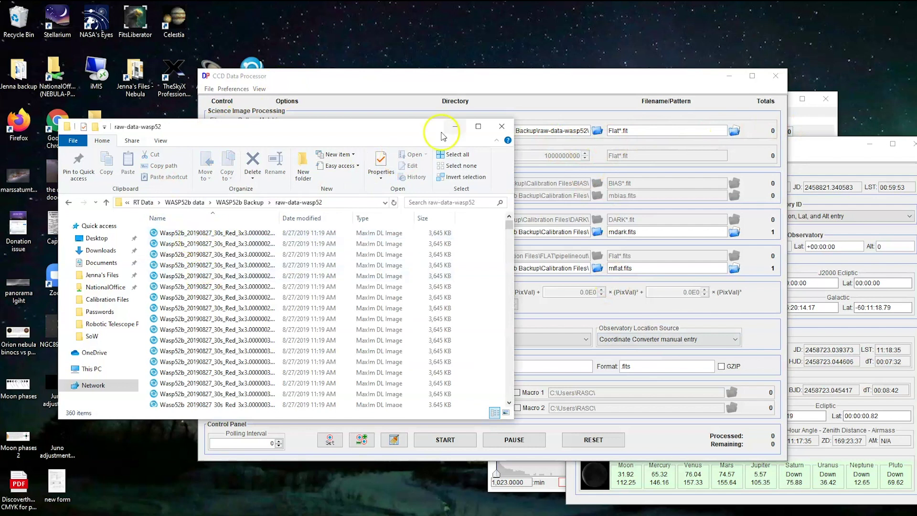
{"action": "left_click", "coordinate": [540, 86]}
{"action": "left_click_drag", "start_coordinate": [620, 131], "coordinate": [583, 128]}
{"action": "key", "text": "BackSpace"}
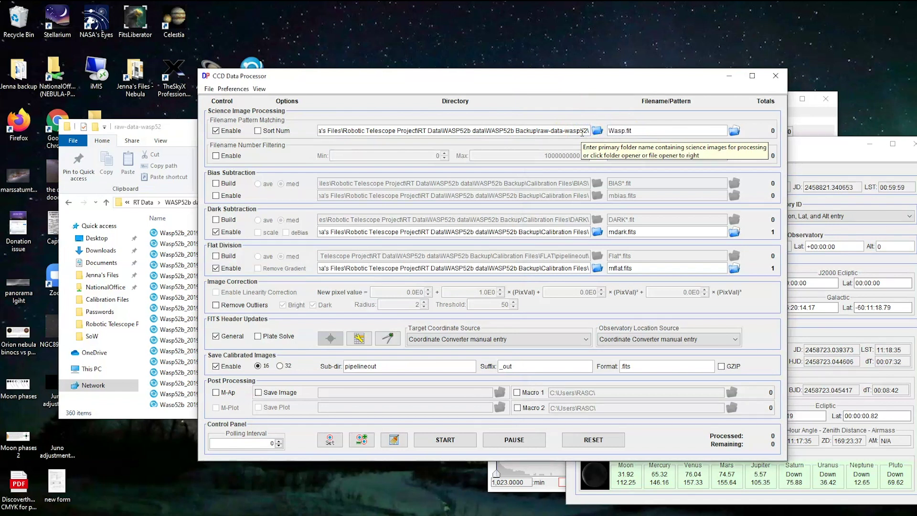
{"action": "type", "text": "Wasp52b*"}
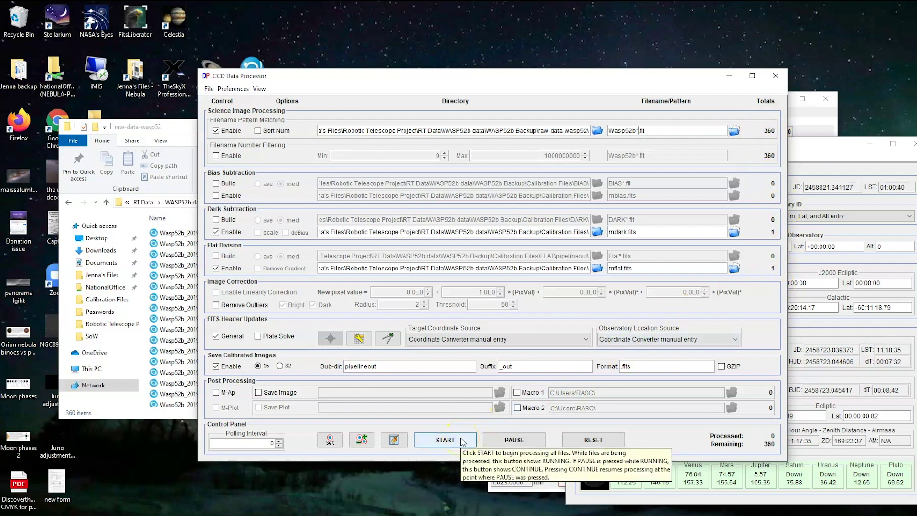
{"action": "left_click", "coordinate": [446, 440]}
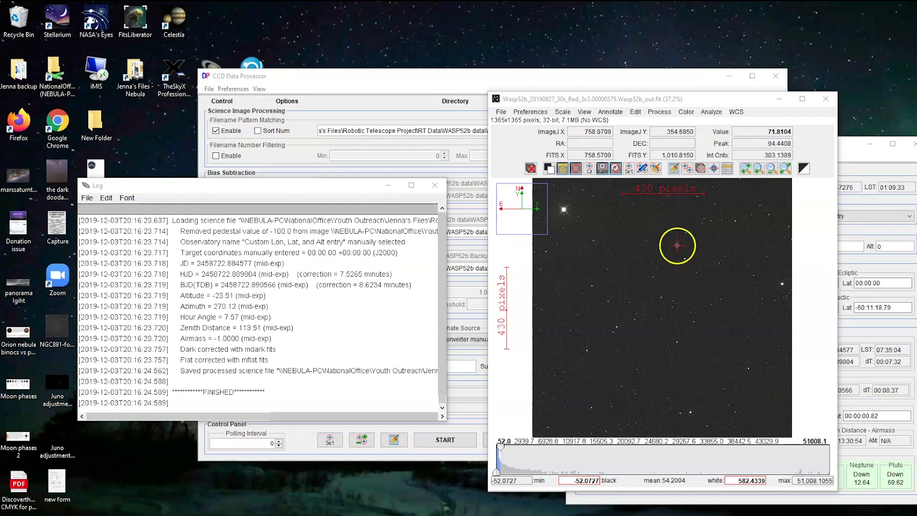
Close the processing log, the last calibrated image, the CCD Data Processor and the remaining image window
{"action": "left_click", "coordinate": [435, 187]}
{"action": "left_click", "coordinate": [826, 99]}
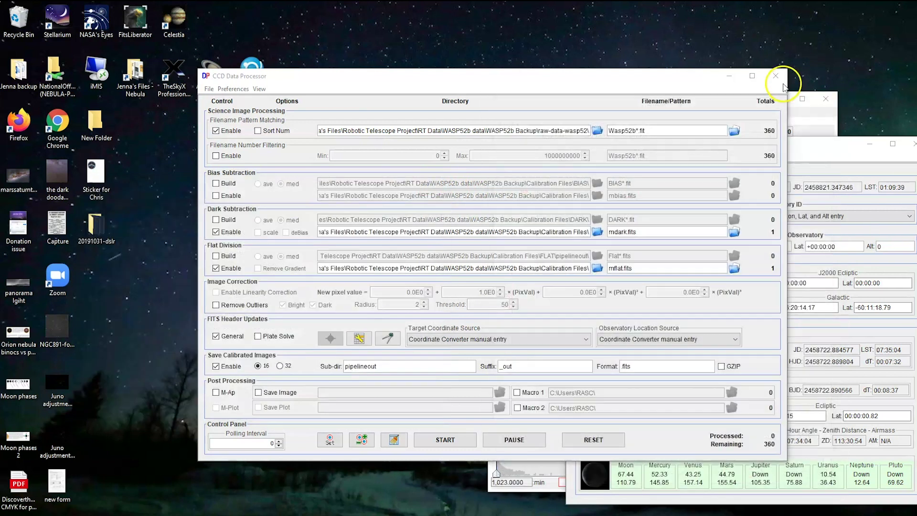
{"action": "left_click", "coordinate": [776, 76]}
{"action": "left_click", "coordinate": [825, 99]}
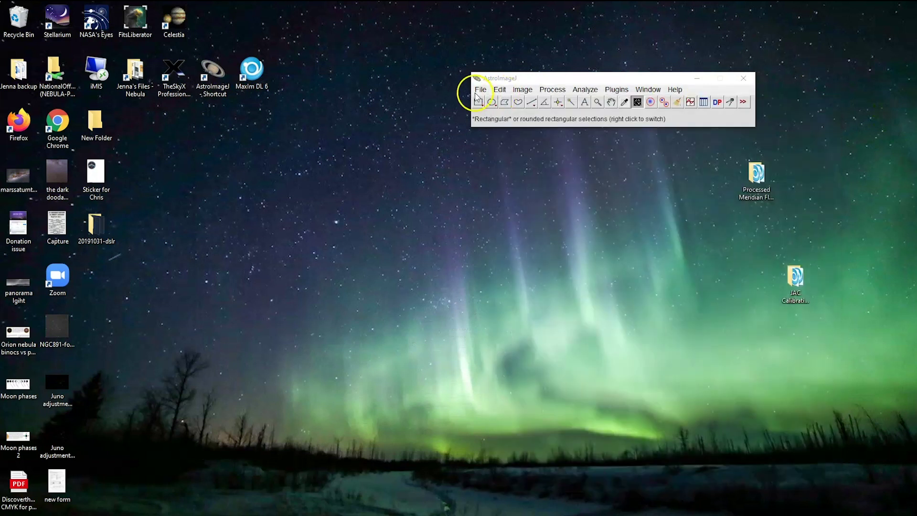
Import the calibrated images from the pipelineout folder inside raw-data-wasp52 as an image sequence and scrub through its frames
{"action": "left_click", "coordinate": [481, 89]}
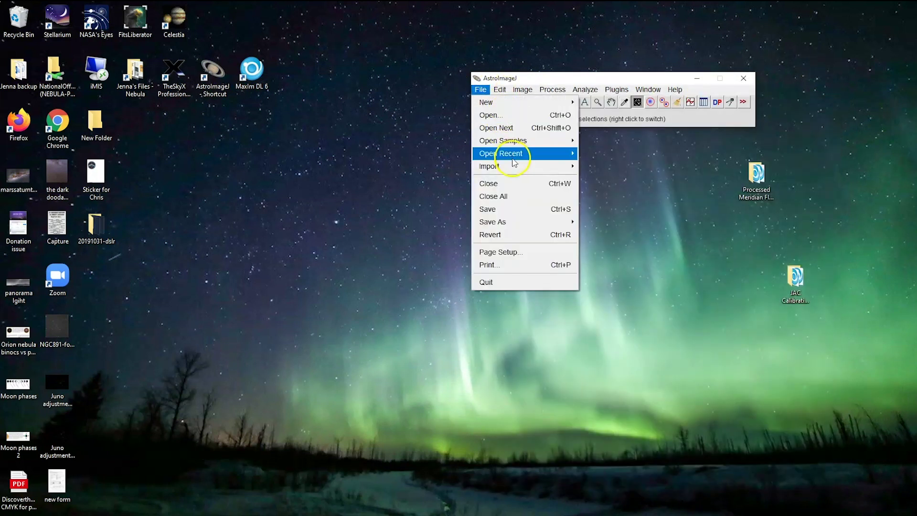
{"action": "mouse_move", "coordinate": [554, 167]}
{"action": "left_click", "coordinate": [614, 166]}
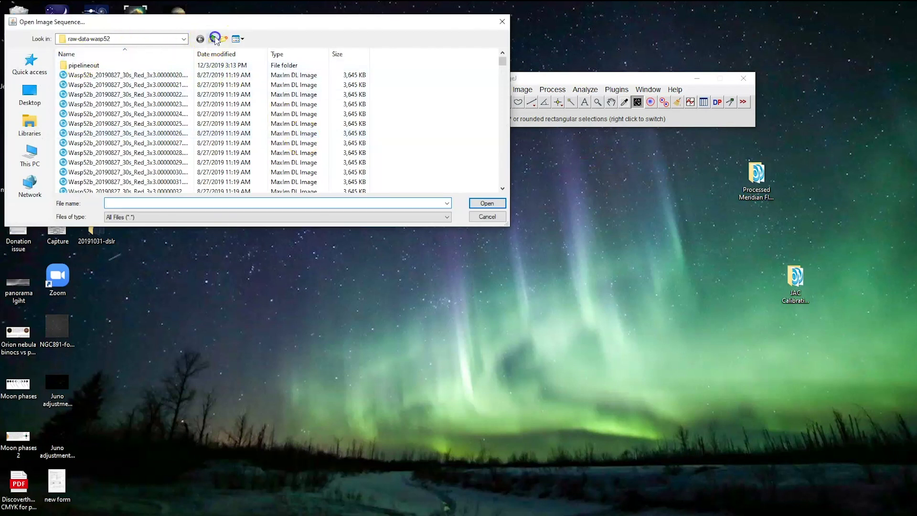
{"action": "left_click", "coordinate": [212, 39]}
{"action": "double_click", "coordinate": [92, 76]}
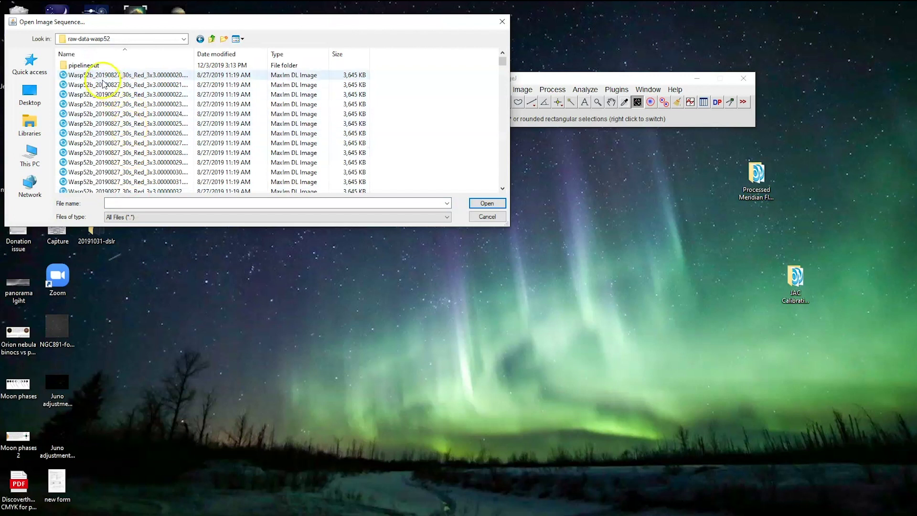
{"action": "double_click", "coordinate": [80, 65]}
{"action": "left_click", "coordinate": [113, 65]}
{"action": "left_click", "coordinate": [487, 203]}
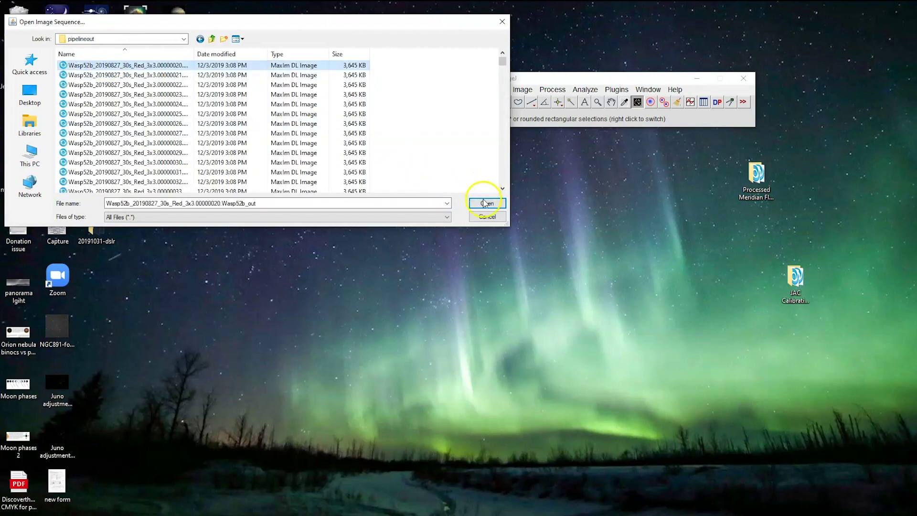
{"action": "left_click", "coordinate": [479, 271]}
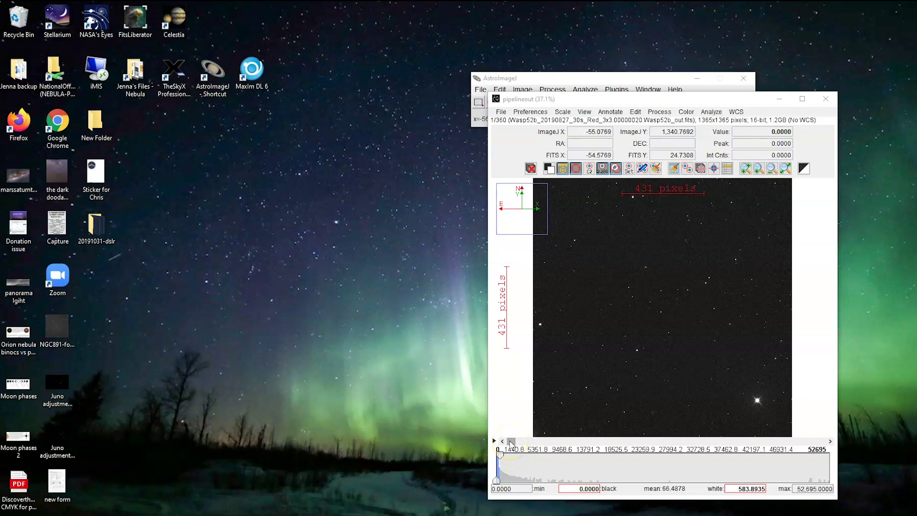
{"action": "left_click_drag", "start_coordinate": [512, 443], "coordinate": [707, 441]}
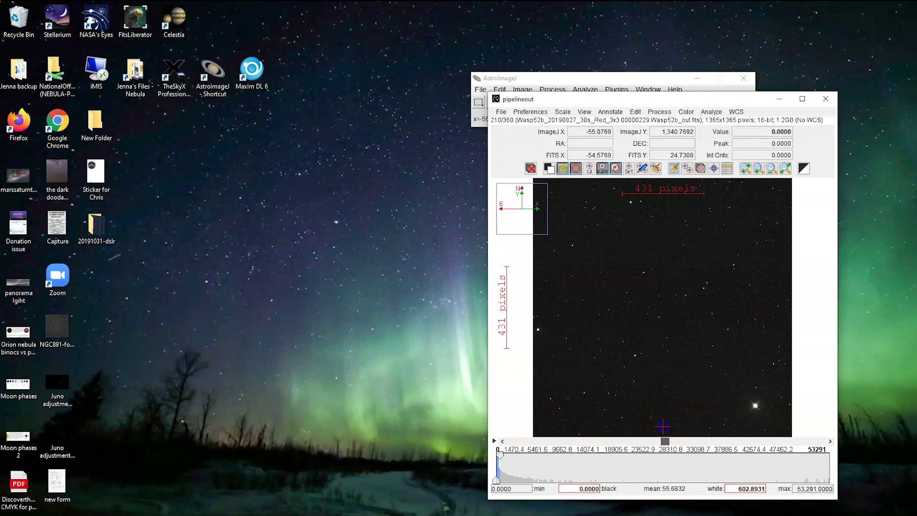
{"action": "left_click_drag", "start_coordinate": [598, 426], "coordinate": [700, 441]}
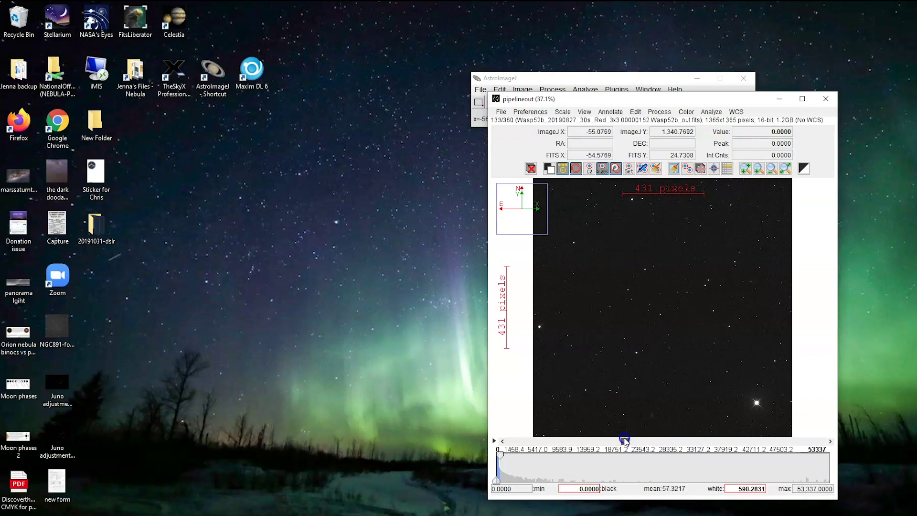
{"action": "left_click_drag", "start_coordinate": [802, 442], "coordinate": [530, 442]}
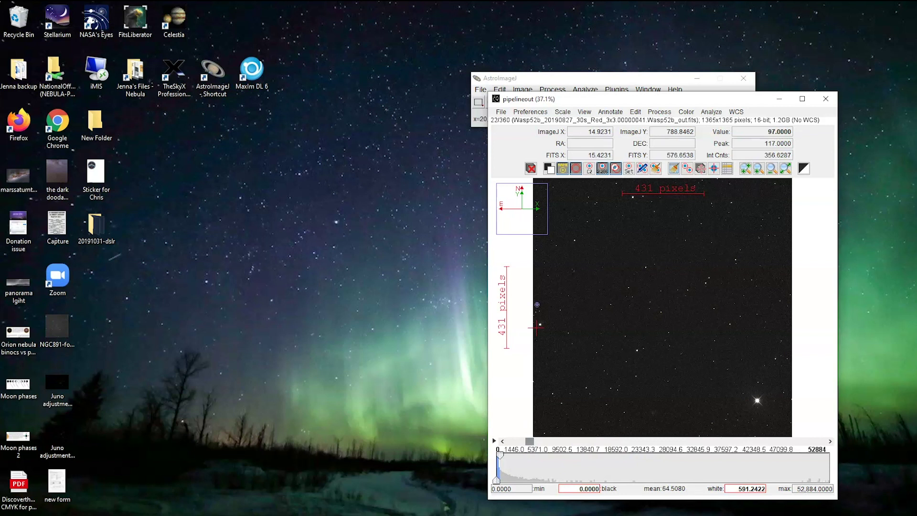
Open the raw image Wasp52b_20190827_30s_Red_3x3.00000021.Wasp52b.fit from raw-data-wasp52 and place it beside the calibrated stack
{"action": "left_click", "coordinate": [516, 78]}
{"action": "left_click", "coordinate": [480, 90]}
{"action": "left_click", "coordinate": [492, 116]}
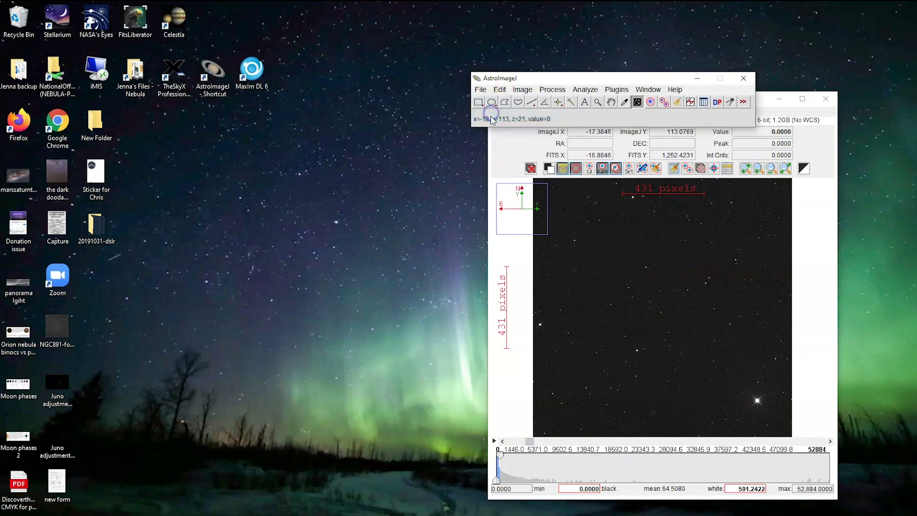
{"action": "left_click", "coordinate": [212, 40]}
{"action": "left_click", "coordinate": [149, 84]}
{"action": "left_click", "coordinate": [478, 203]}
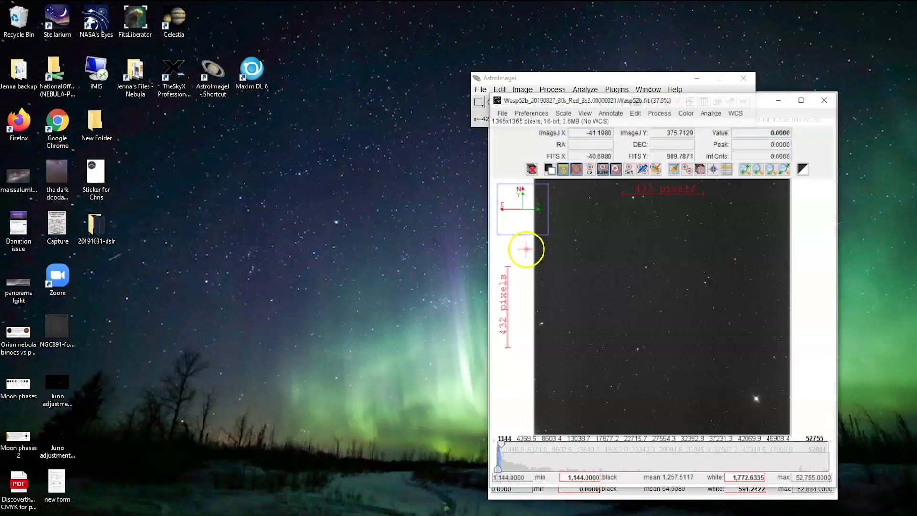
{"action": "left_click_drag", "start_coordinate": [689, 95], "coordinate": [351, 101]}
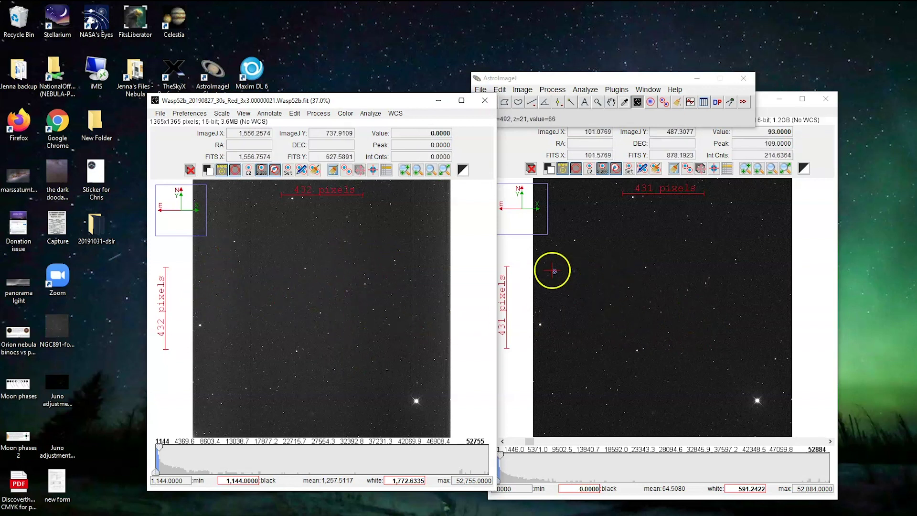
Adjust the display white levels of the calibrated stack and the raw image, setting the raw image's to about 1,936
{"action": "left_click", "coordinate": [504, 457]}
{"action": "left_click_drag", "start_coordinate": [508, 456], "coordinate": [500, 459]}
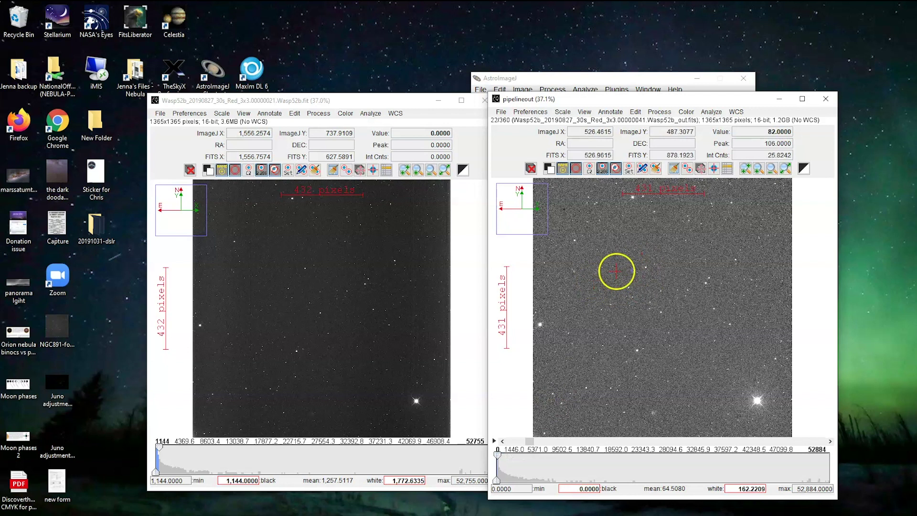
{"action": "left_click", "coordinate": [159, 445]}
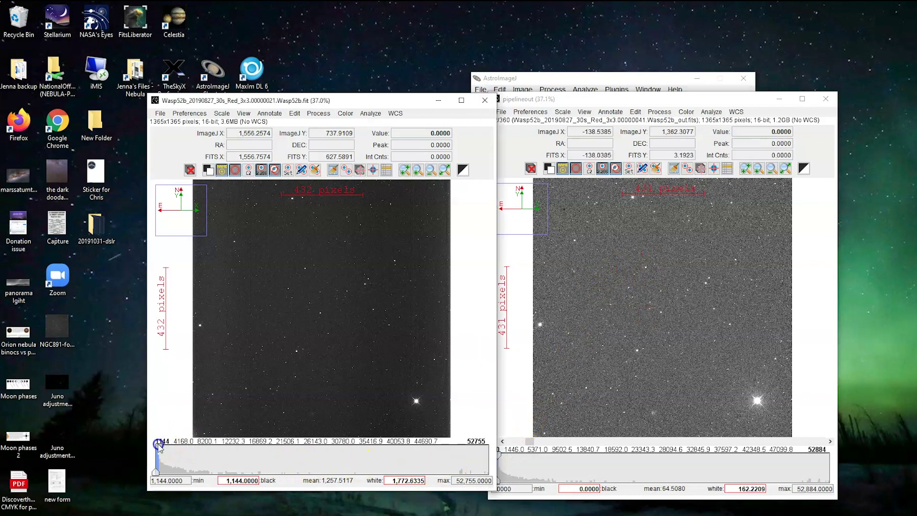
{"action": "left_click_drag", "start_coordinate": [158, 451], "coordinate": [161, 448]}
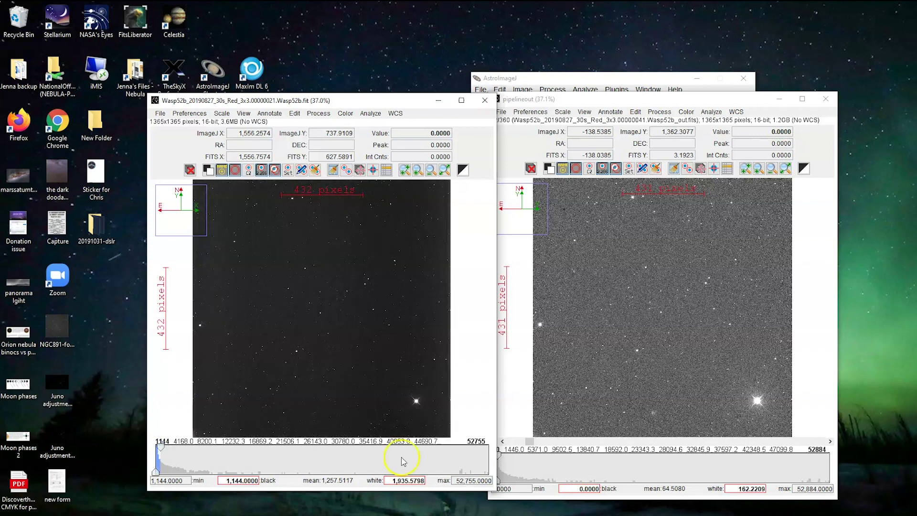
{"action": "left_click", "coordinate": [513, 462]}
{"action": "left_click_drag", "start_coordinate": [500, 457], "coordinate": [682, 436]}
Scrub through the calibrated stack's frames and compare them with the raw image, including the raw frame's edge
{"action": "left_click_drag", "start_coordinate": [765, 440], "coordinate": [815, 445]}
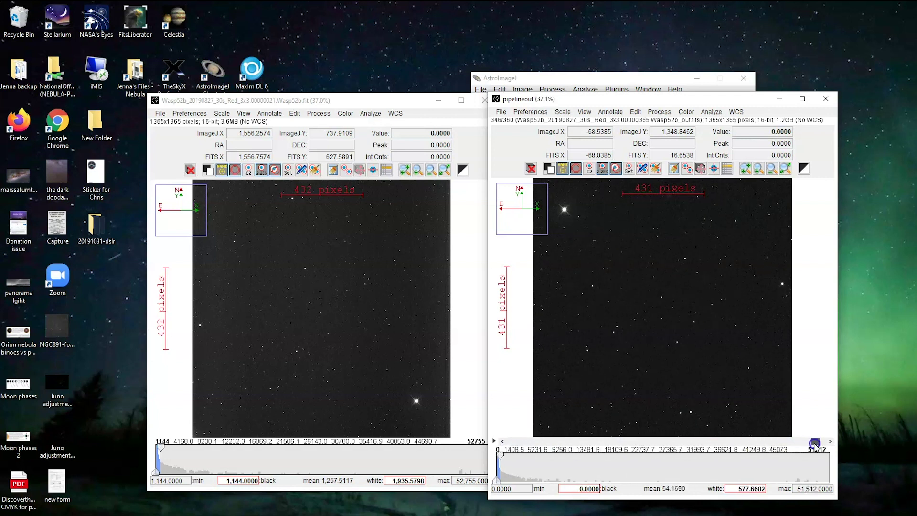
{"action": "left_click_drag", "start_coordinate": [677, 441], "coordinate": [492, 461]}
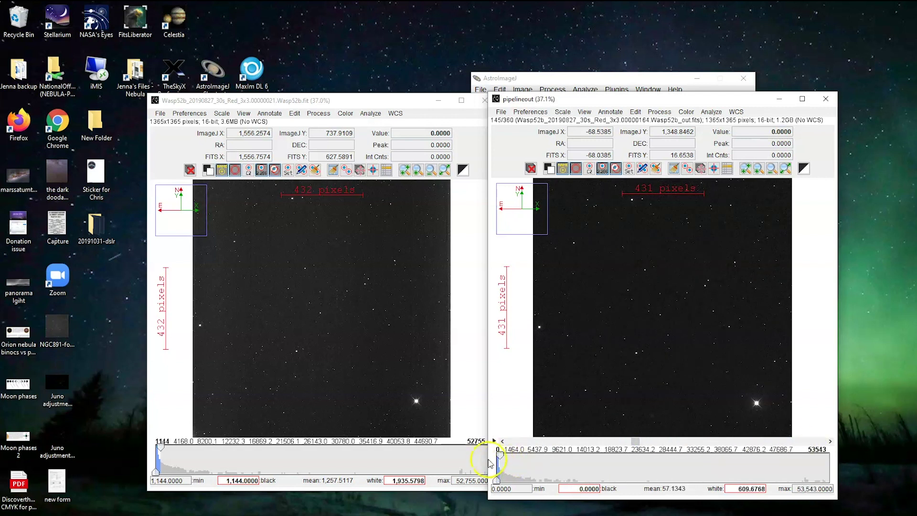
{"action": "left_click_drag", "start_coordinate": [607, 443], "coordinate": [670, 434]}
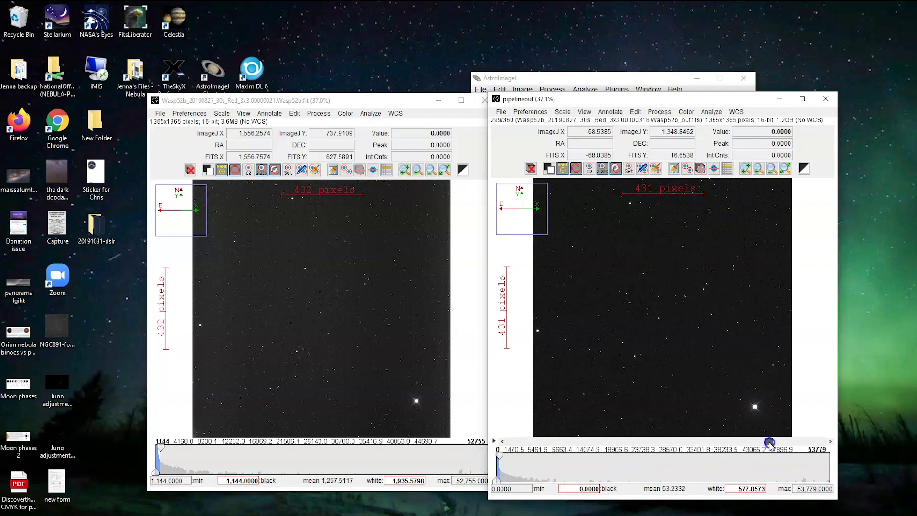
{"action": "left_click_drag", "start_coordinate": [730, 437], "coordinate": [648, 431]}
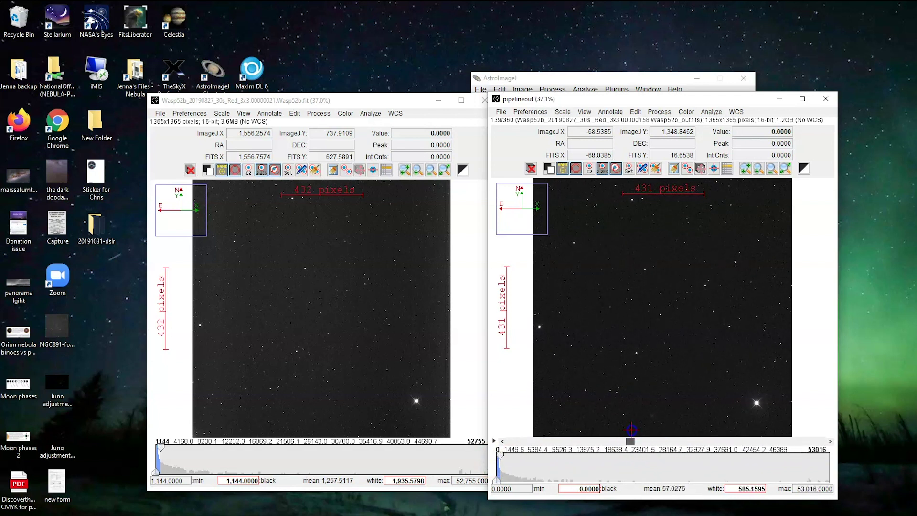
{"action": "left_click_drag", "start_coordinate": [792, 444], "coordinate": [795, 445]}
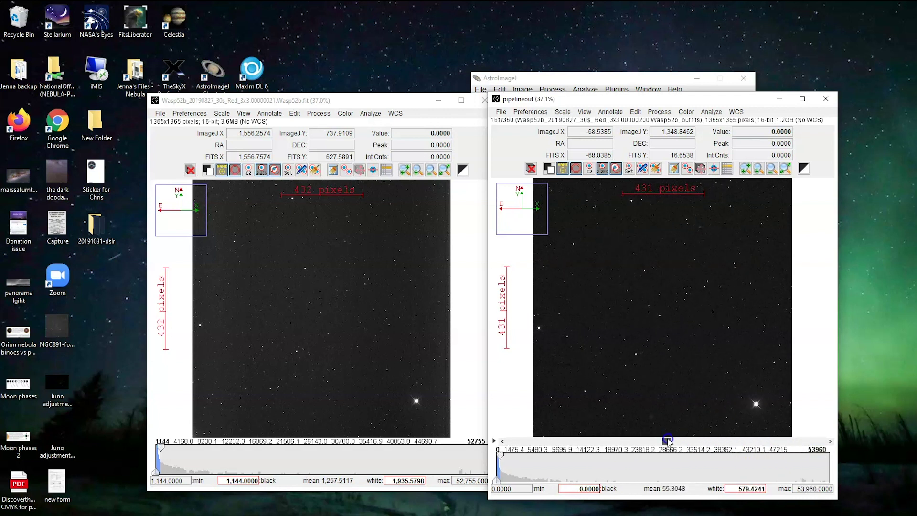
{"action": "left_click_drag", "start_coordinate": [607, 432], "coordinate": [509, 433]}
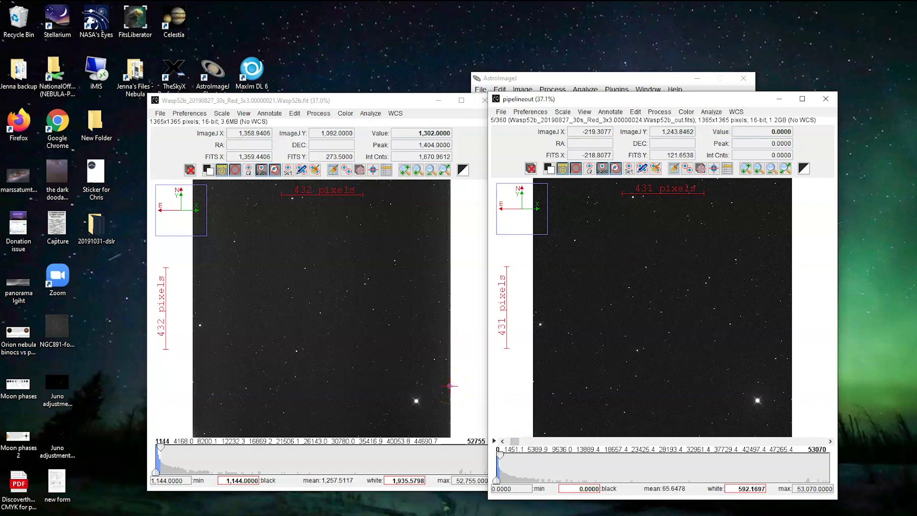
{"action": "left_click", "coordinate": [454, 362]}
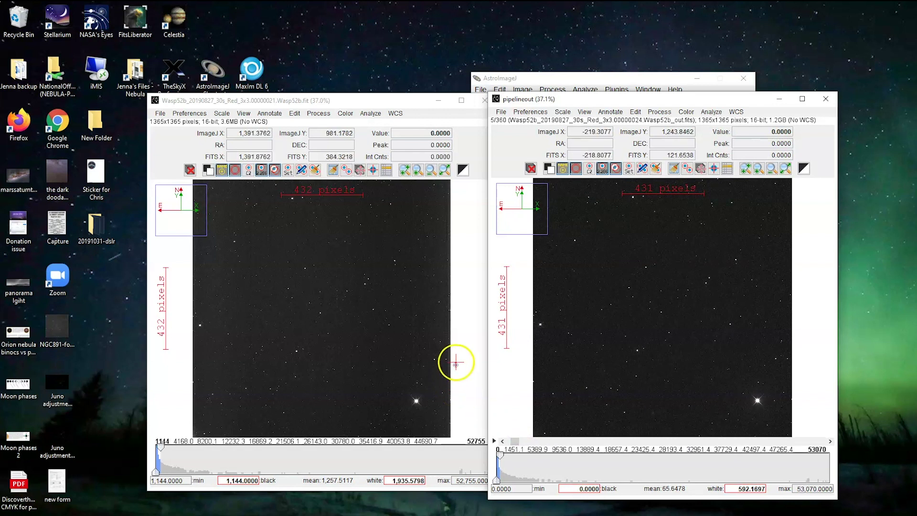
{"action": "left_click", "coordinate": [458, 352]}
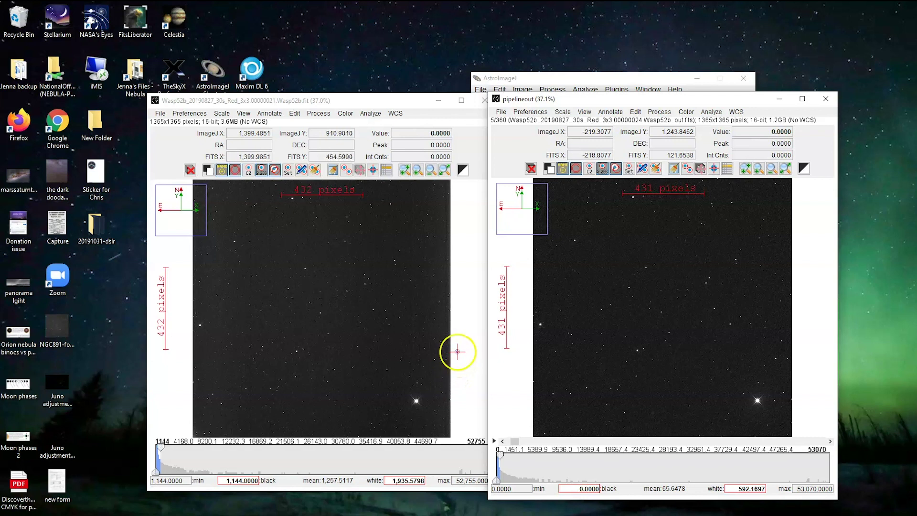